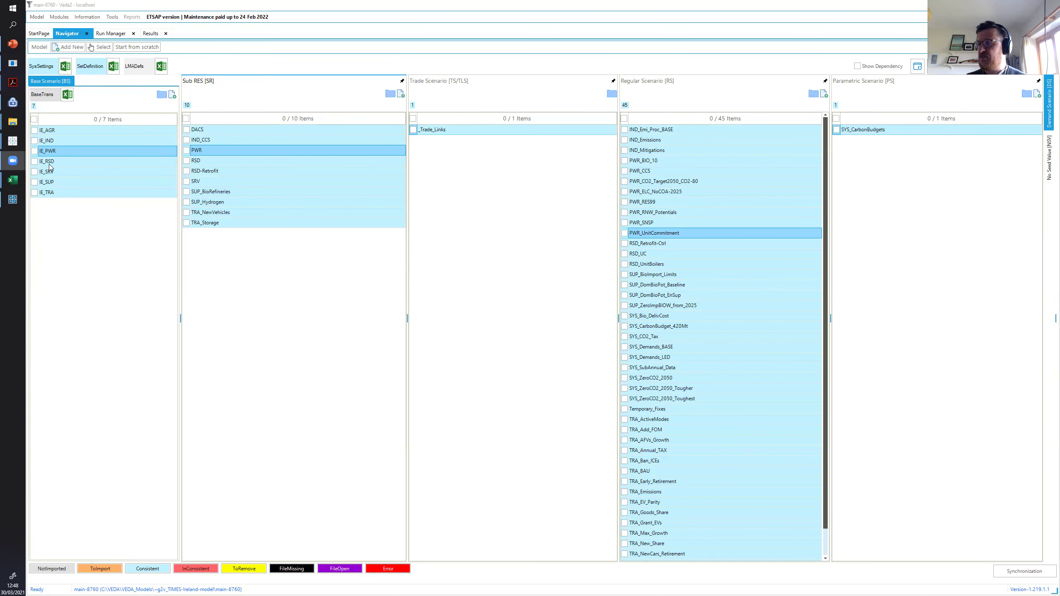
- Switch to the SysSettings workbook in Excel, maximize it and examine the ~TimeSlices table on the Region-Time Slices sheet
mouse_move(16, 183)
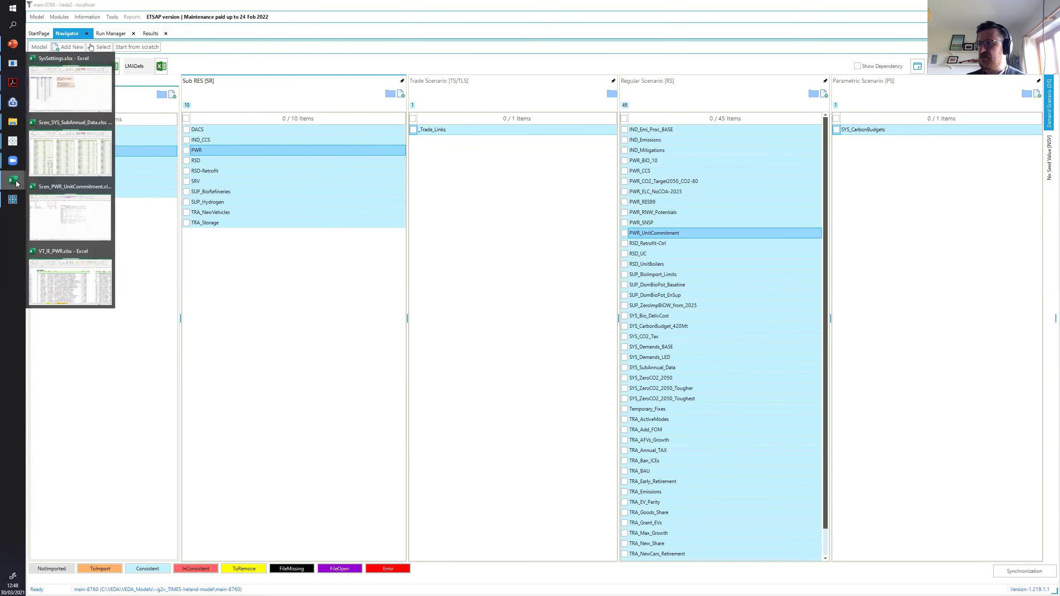
left_click(70, 86)
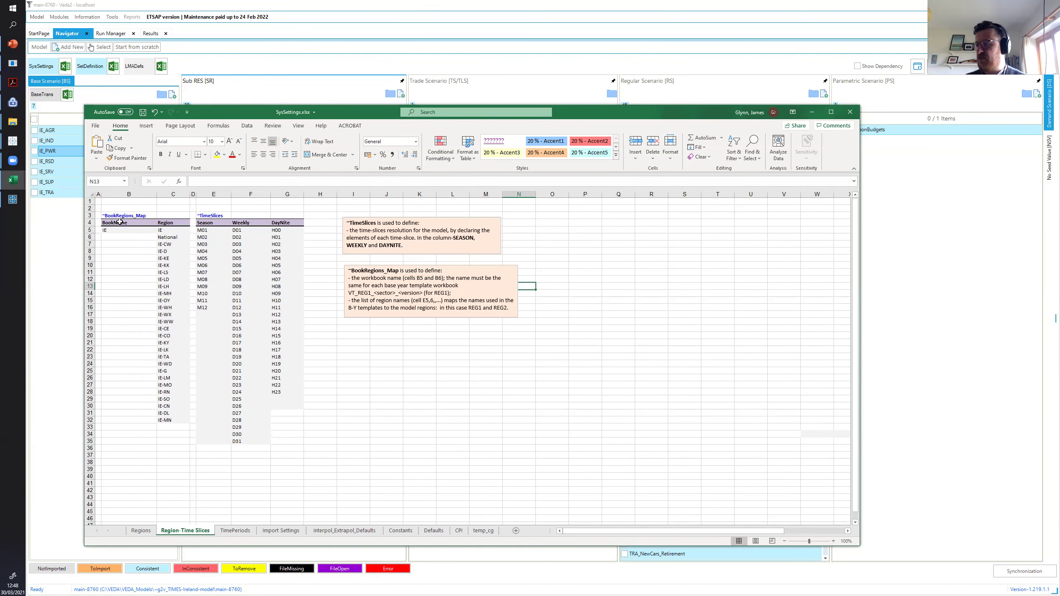
left_click(204, 216)
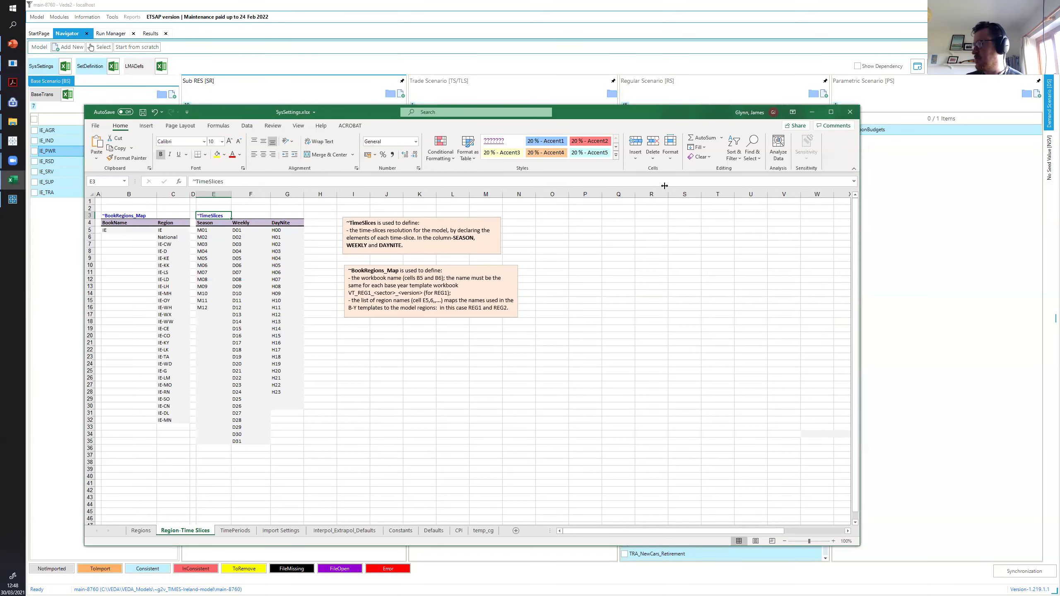
left_click(831, 111)
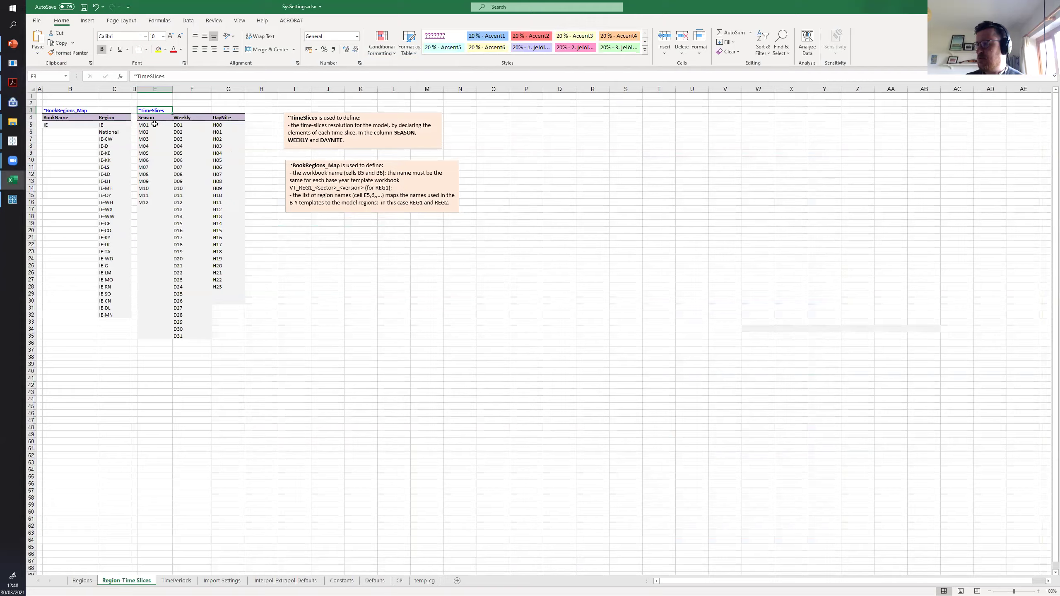
scroll(154, 124, "up", 5)
scroll(273, 195, "left", 3)
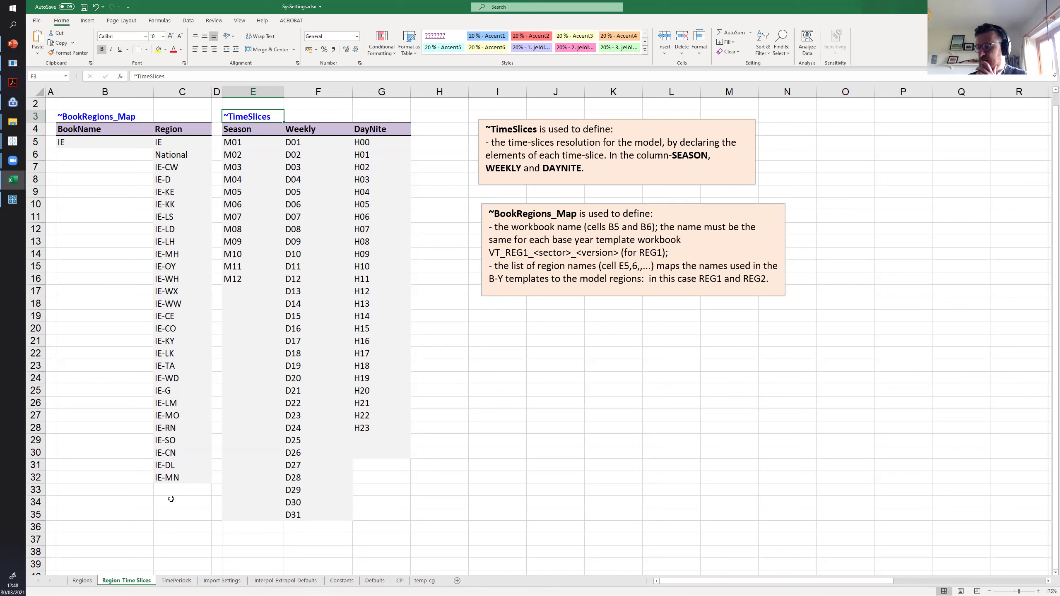
- Switch to the Scen_SYS_SubAnnual_Data workbook and show its TimeSlices sheet
left_click(15, 183)
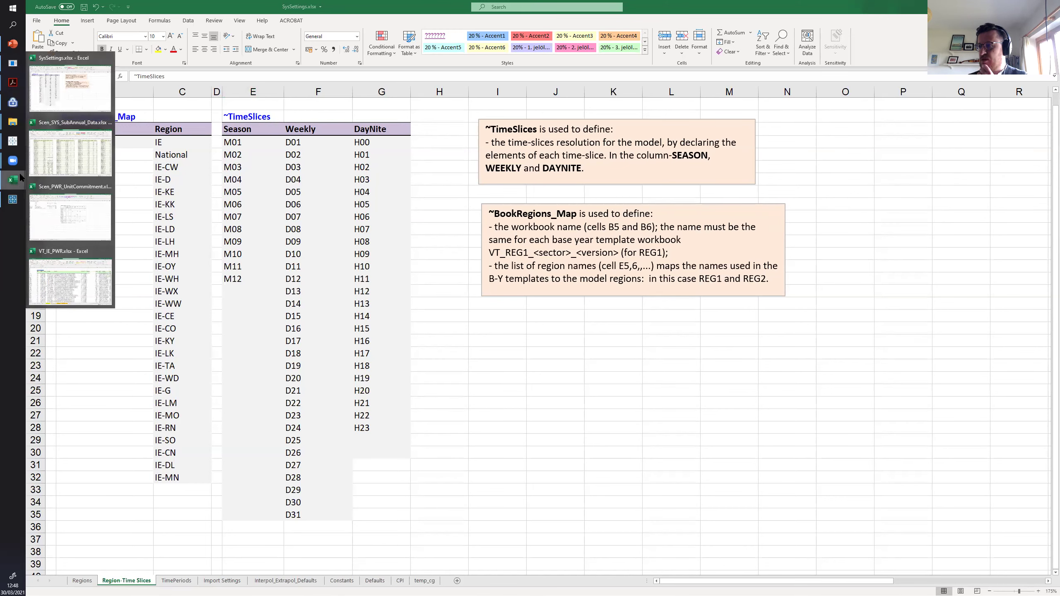
left_click(57, 154)
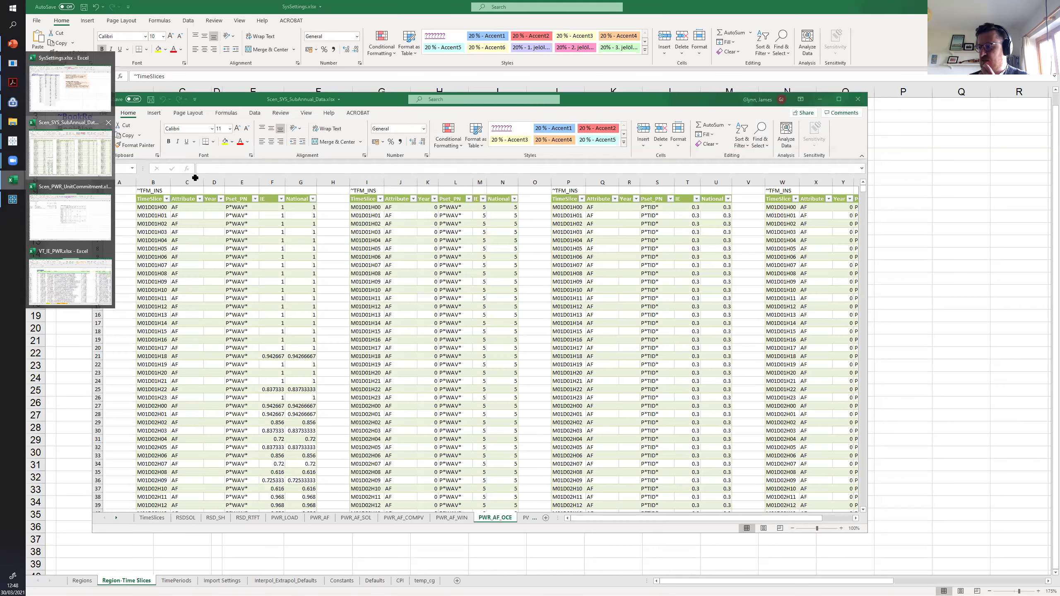
left_click(155, 516)
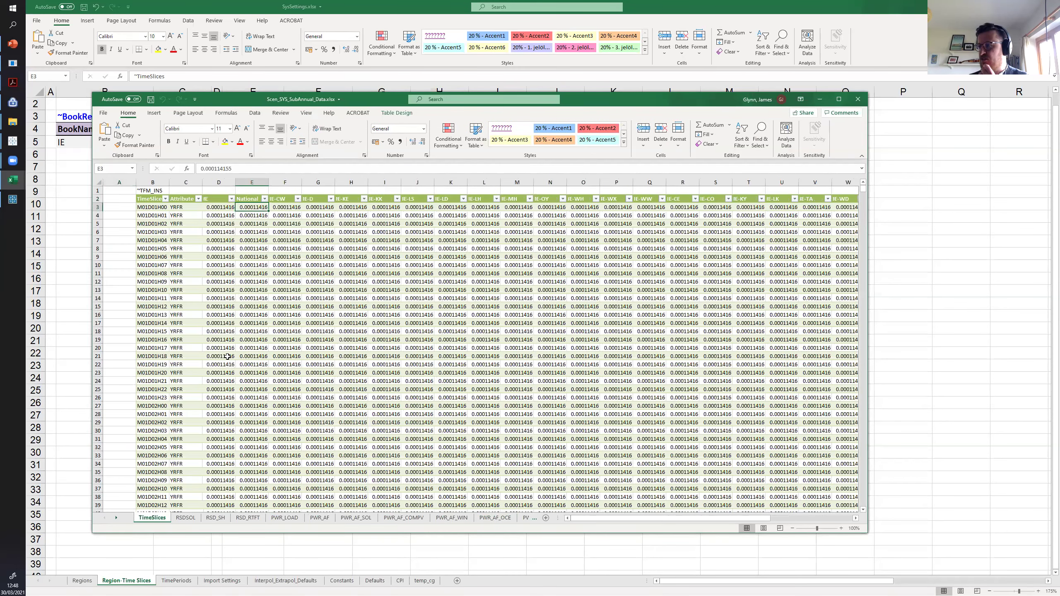
- Return to Veda2 and select SYS_SubAnnual_Data among the regular scenarios
left_click(13, 63)
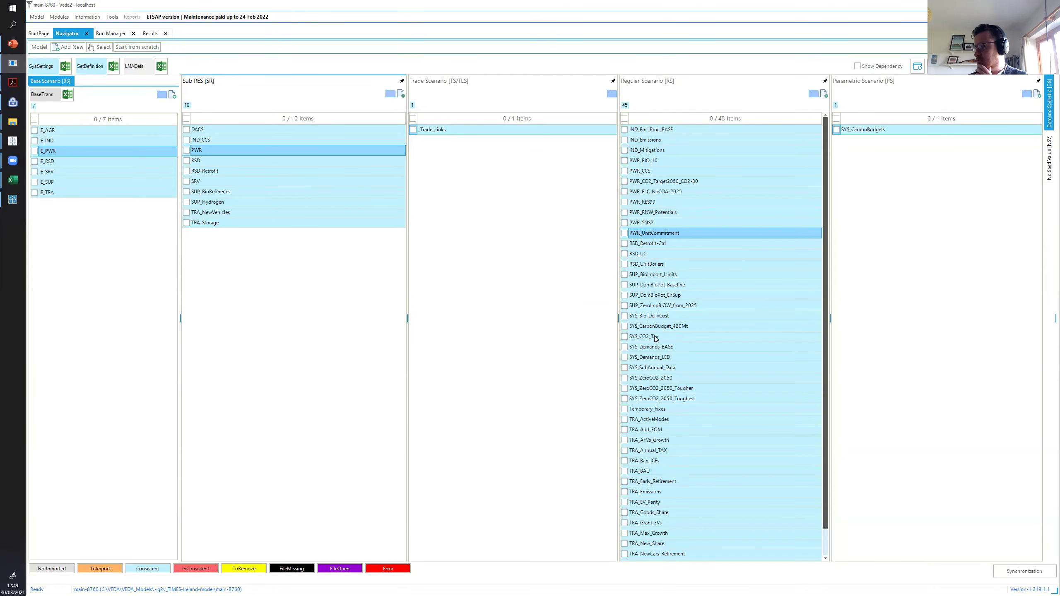
left_click(672, 369)
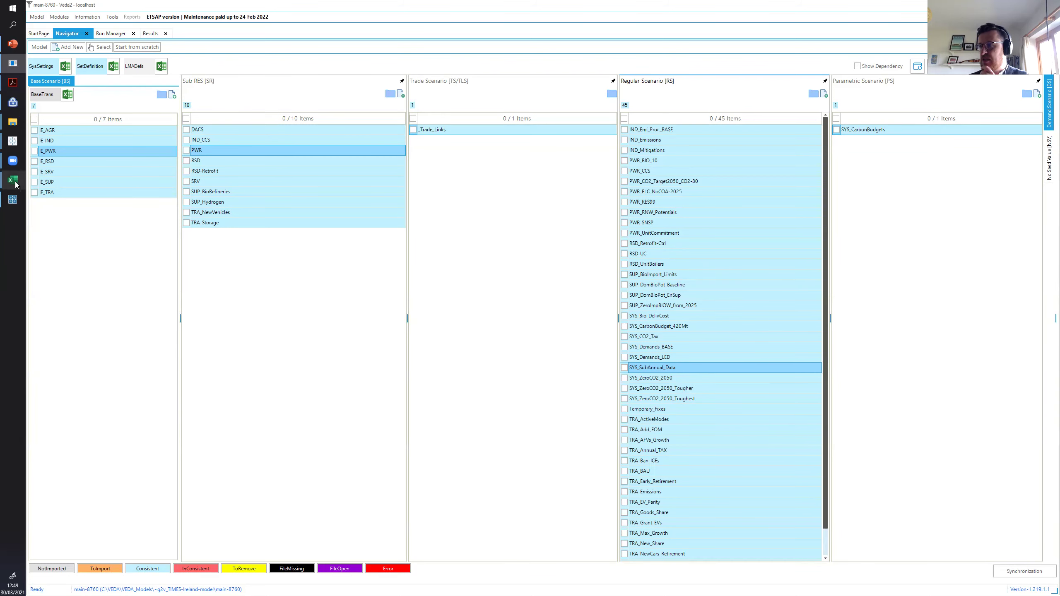
- Bring the Scen_SYS_SubAnnual_Data workbook back in Excel, maximized, and inspect the YRFR attribute and IE value for M01D01H00
left_click(72, 144)
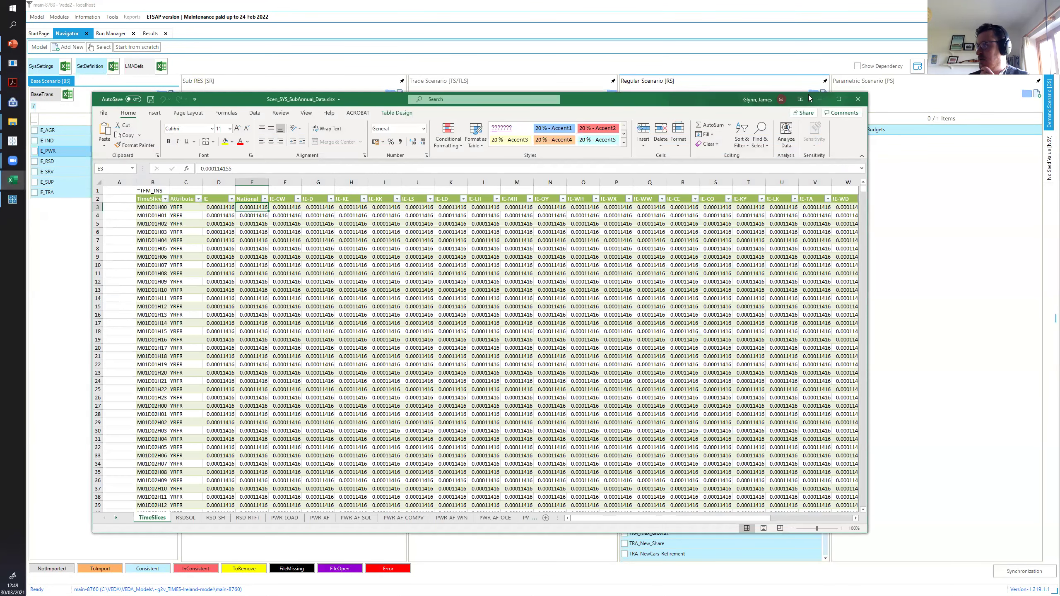
key("super+Up")
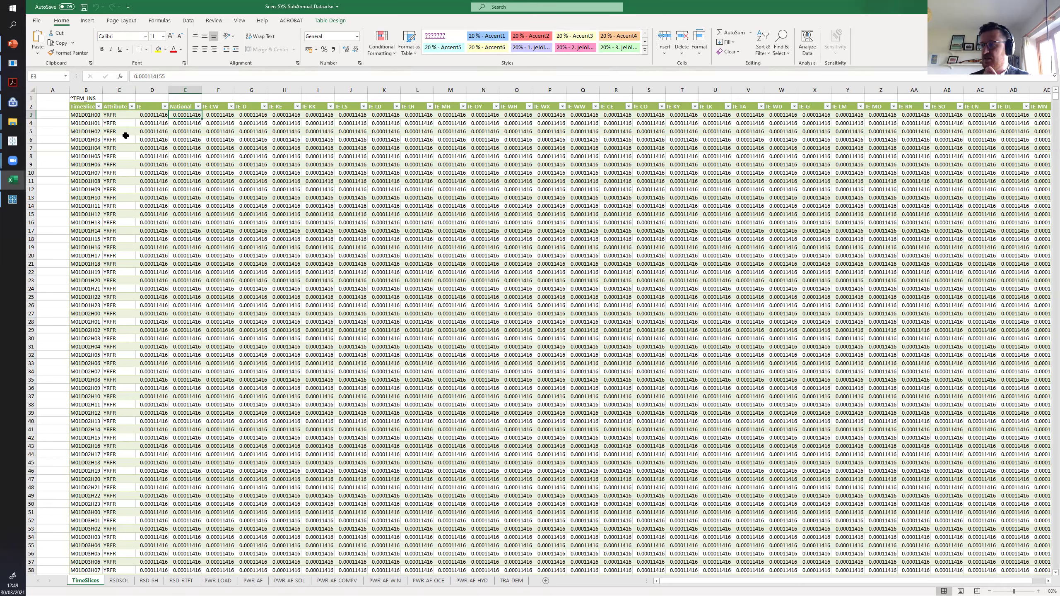
left_click(114, 114)
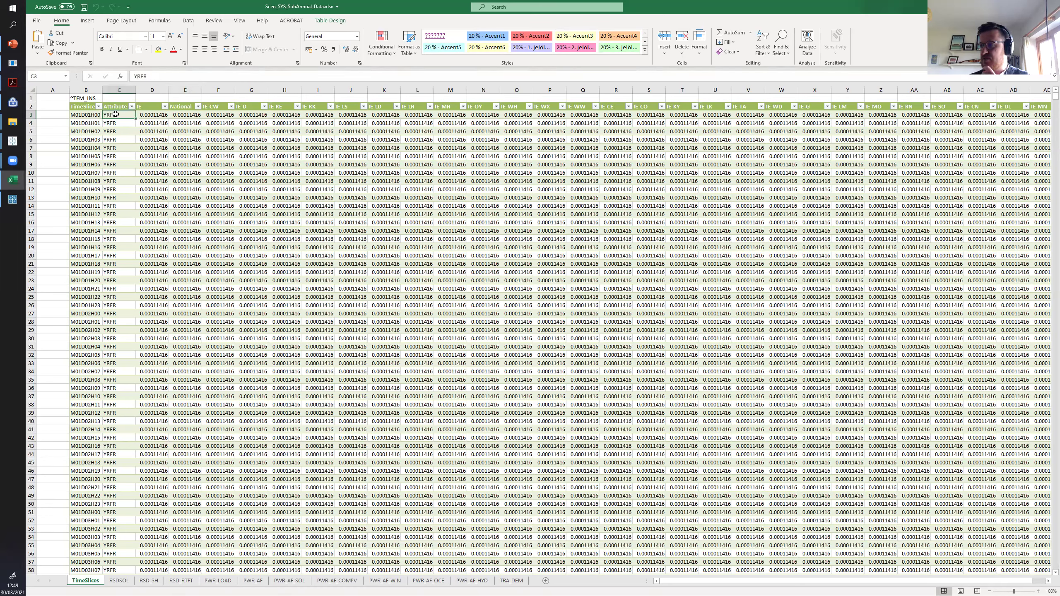
left_click(152, 114)
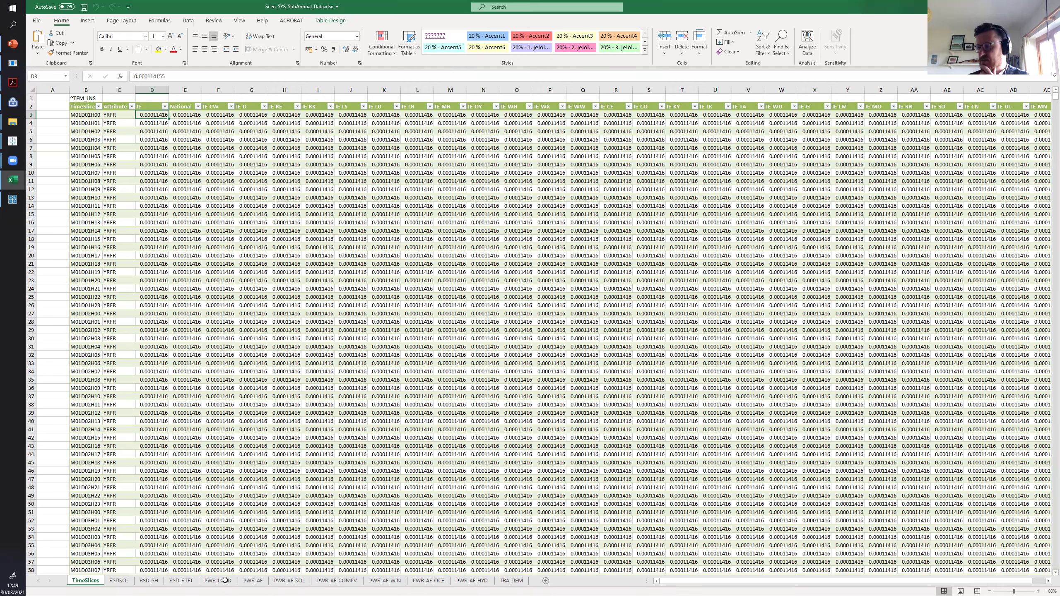
- Show the PWR_LOAD sheet enlarged and inspect the ELCC commodity and its hourly COM_FR values in the IE column
key("ctrl+Page_Down")
key("ctrl+Page_Down")
key("ctrl+Page_Down")
key("ctrl+Page_Down")
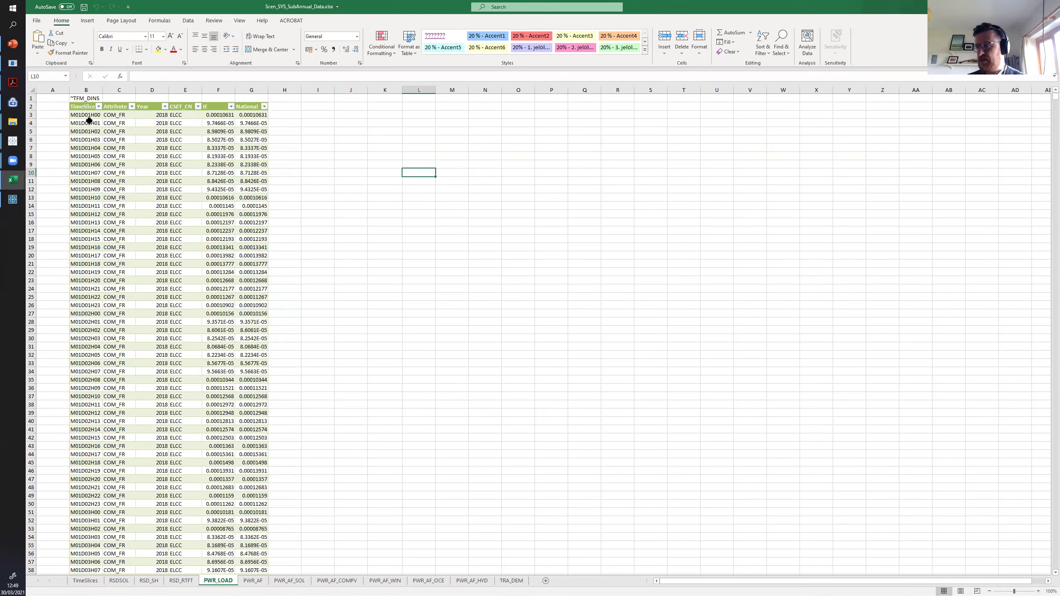
scroll(190, 157, "up", 1)
scroll(190, 157, "up", 3)
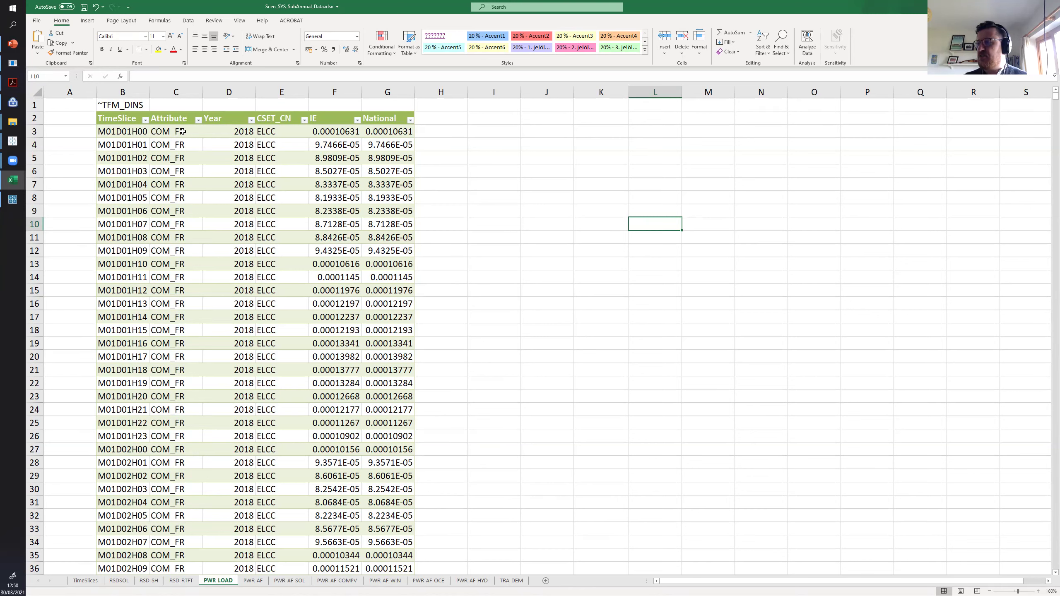
left_click(283, 132)
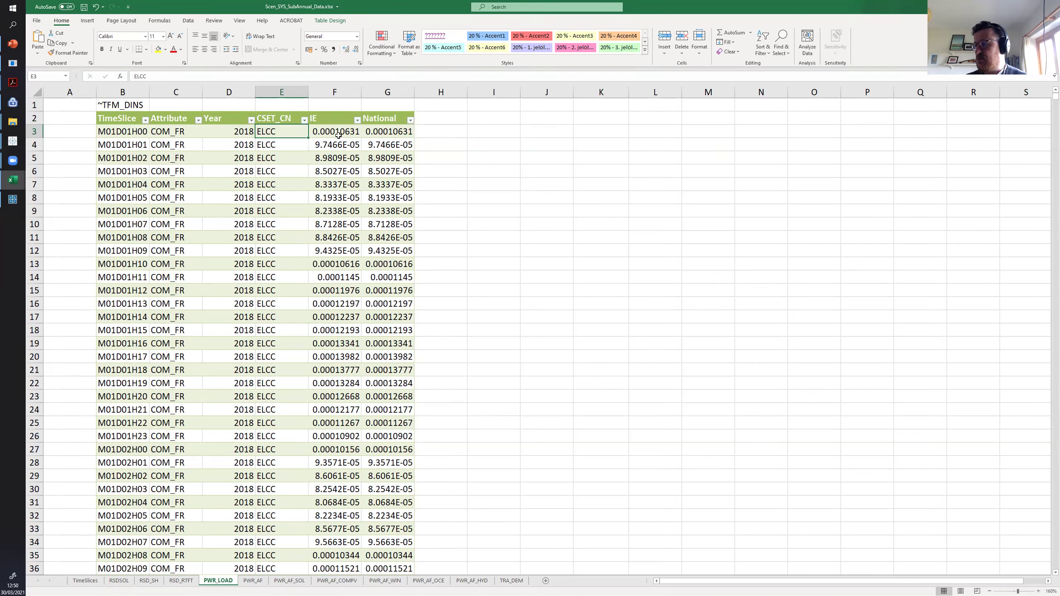
left_click_drag(337, 132, 339, 196)
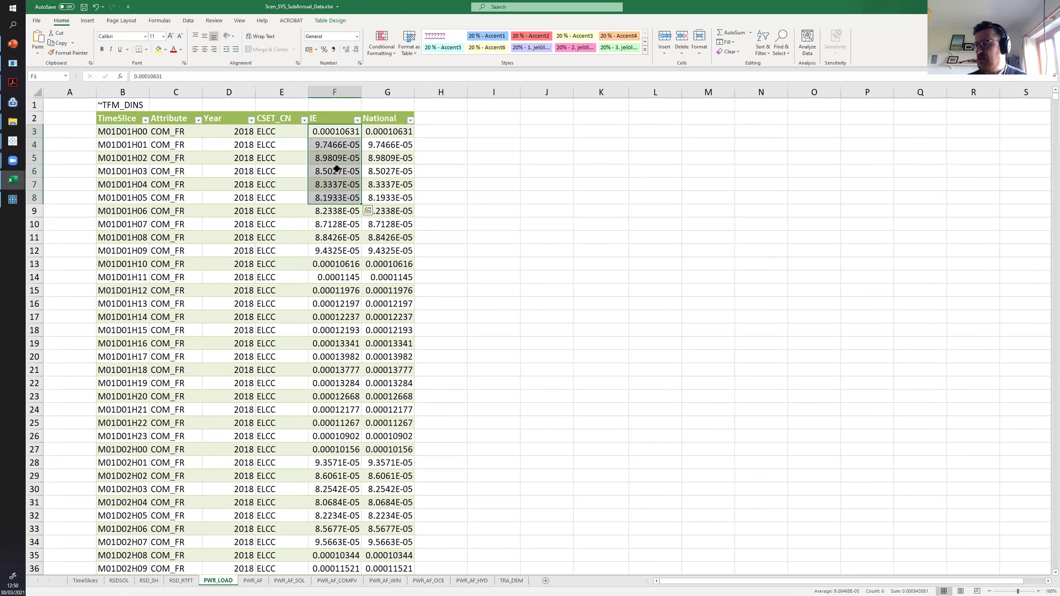
left_click(334, 132)
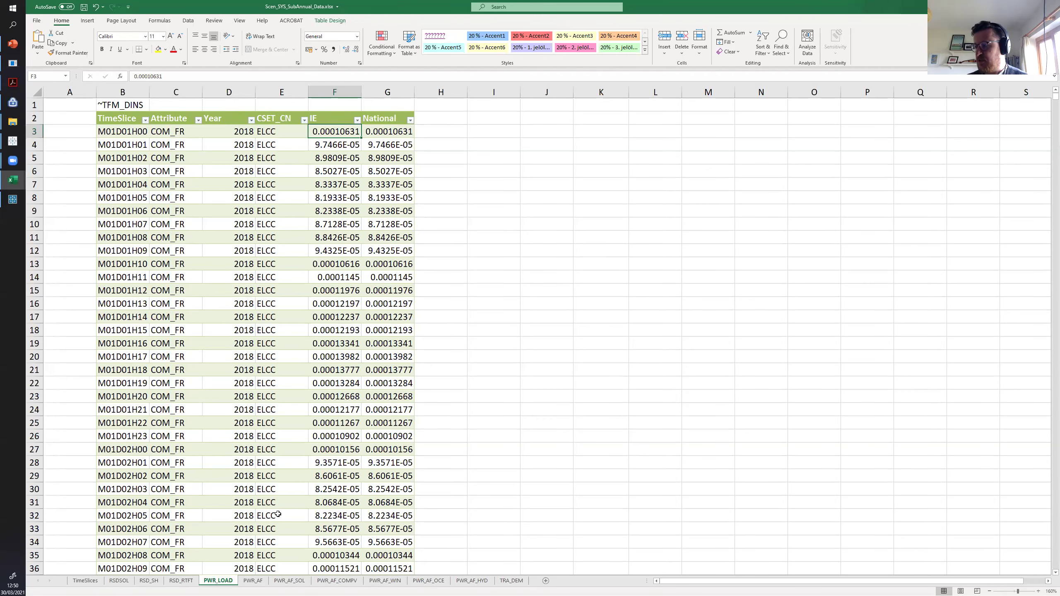
- Show the PWR_AF_WIN sheet enlarged and inspect the P*WIN*ON* process filter and its IE availability factor for the first time slice
left_click(263, 583)
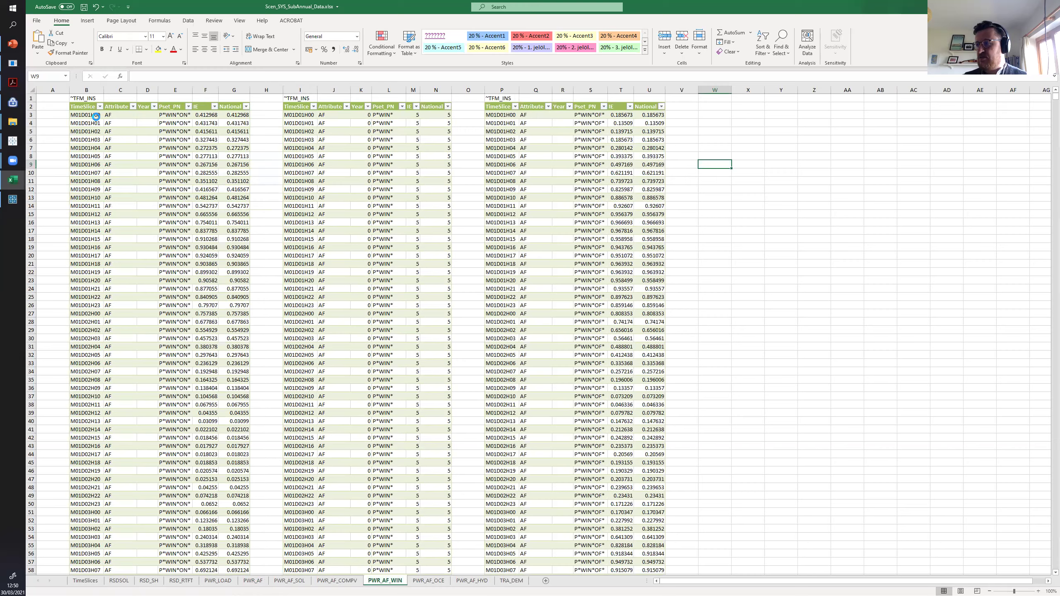
scroll(196, 218, "up", 1, "ctrl")
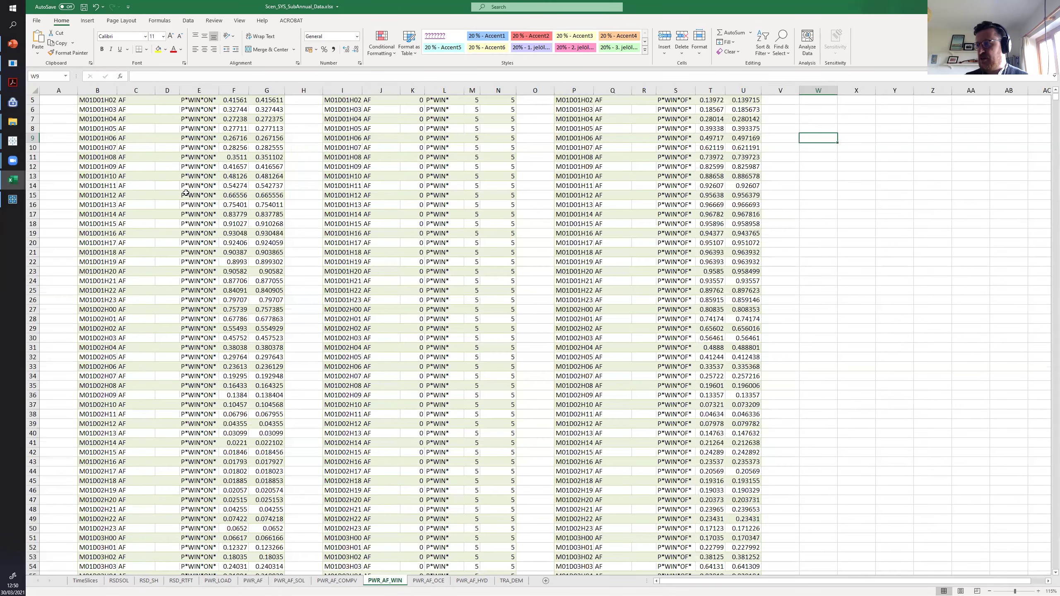
scroll(186, 193, "up", 2, "ctrl")
scroll(118, 140, "up", 2, "ctrl")
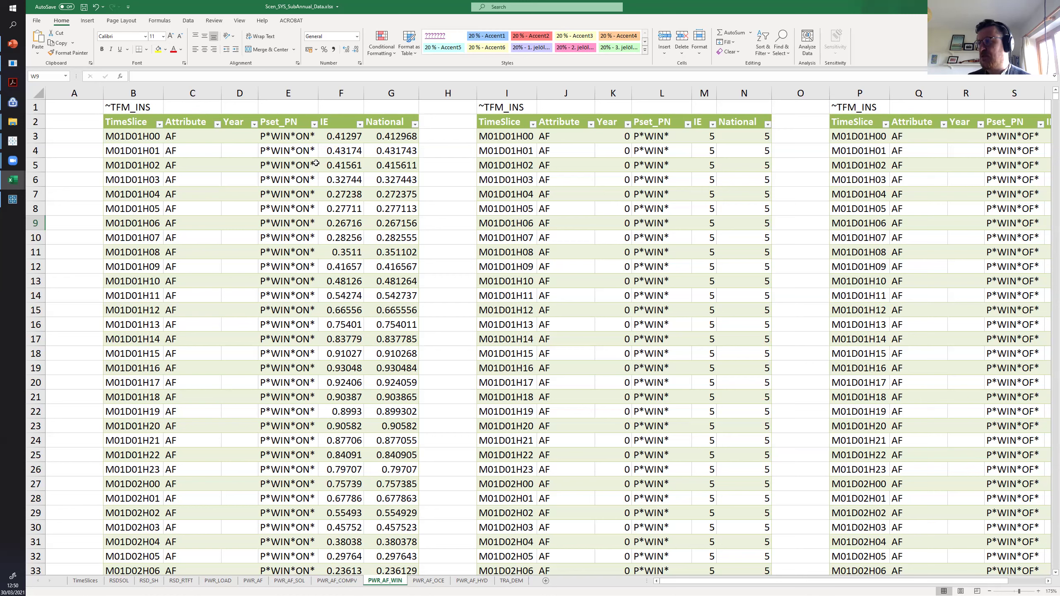
left_click(290, 147)
left_click(284, 135)
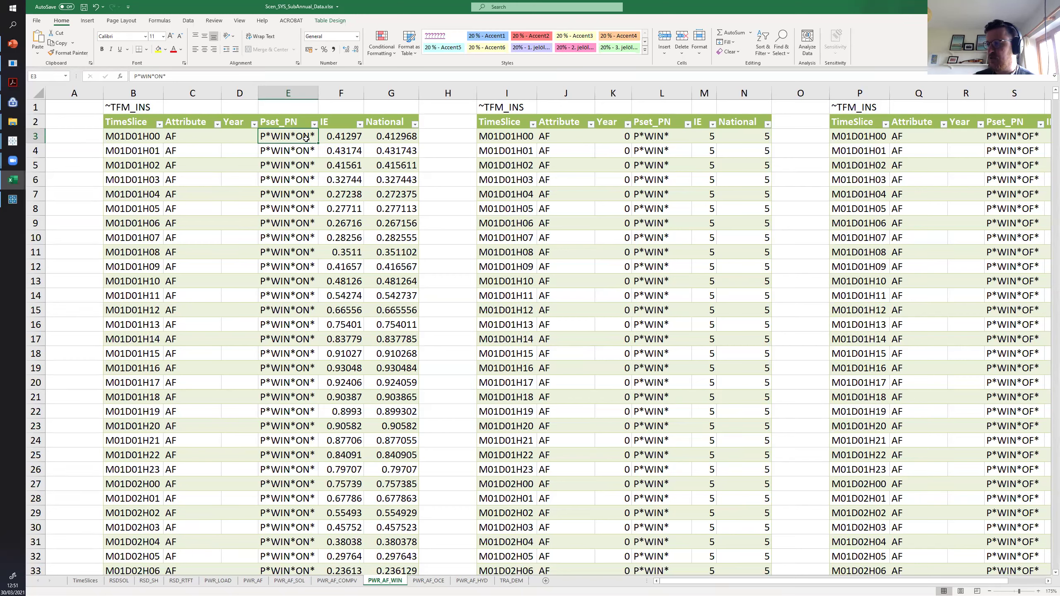
left_click(336, 138)
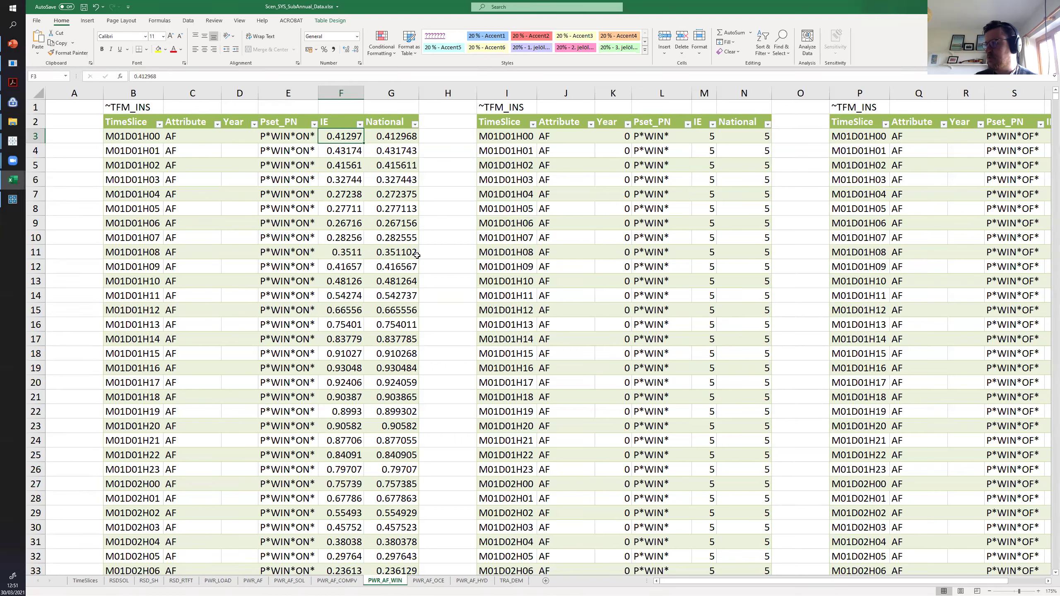
- Inspect the P*WIN* table and the P*WIN*OF* table further along the PWR_AF_WIN sheet
left_click(681, 188)
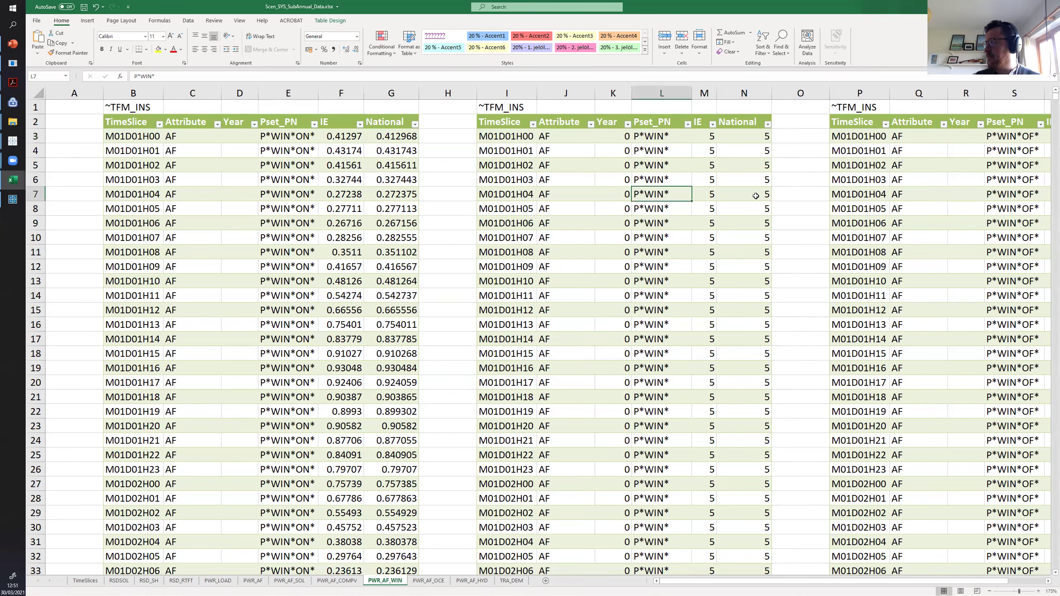
left_click(834, 209)
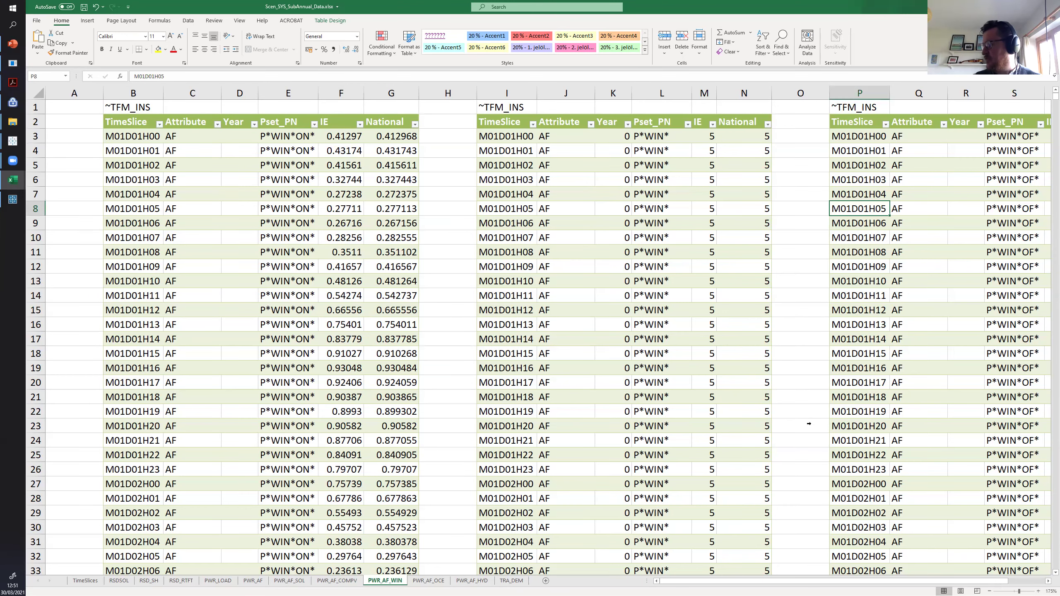
scroll(487, 189, "right", 3)
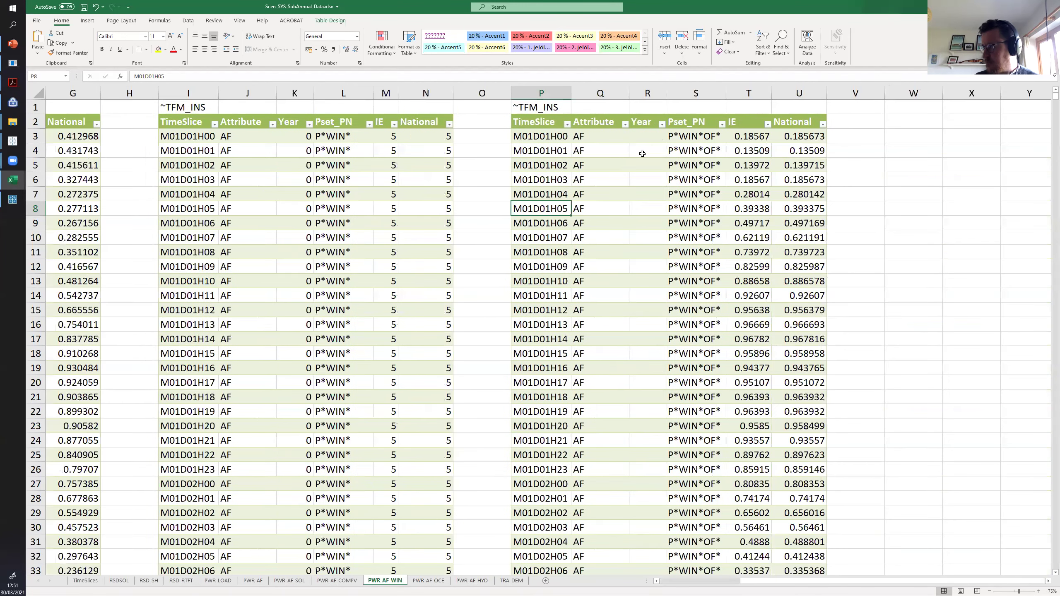
left_click(689, 135)
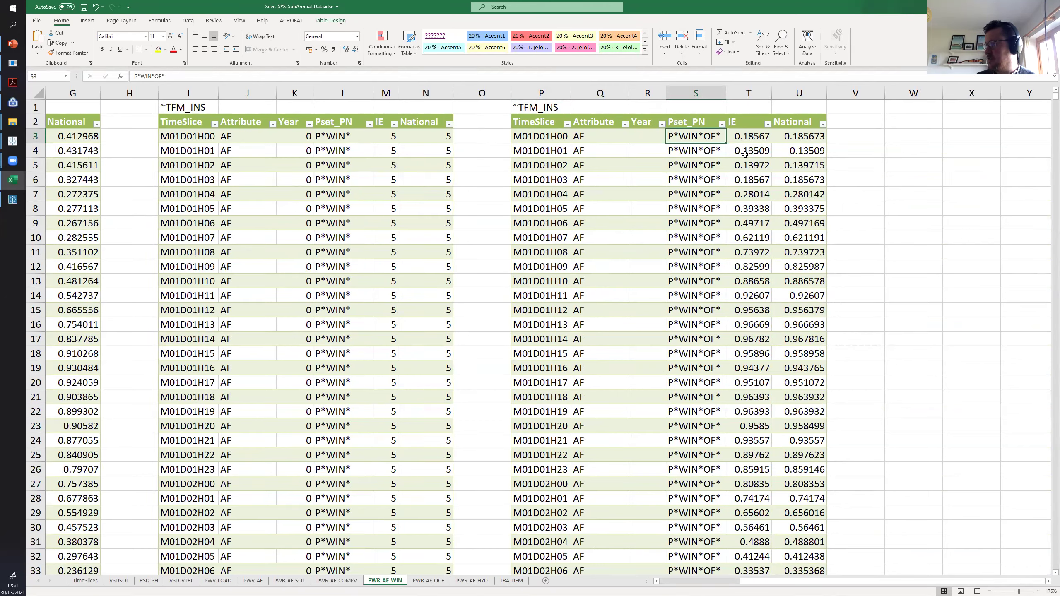
- View the PWR_AF_OCE sheet and inspect the first hourly IE availability factors for P*Sol* on the PWR_AF_SOL sheet
left_click(427, 582)
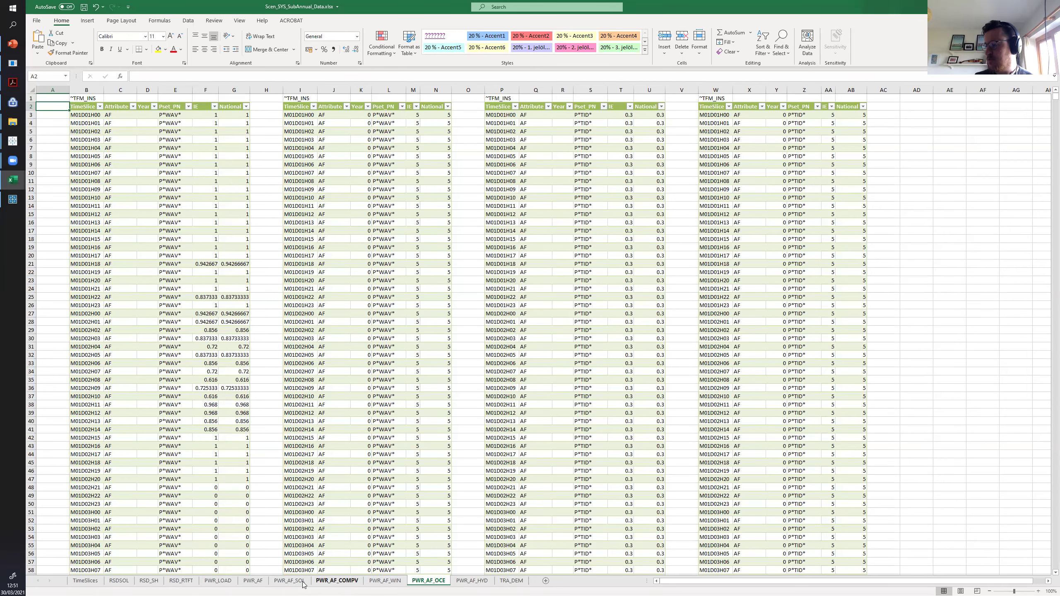
left_click(289, 580)
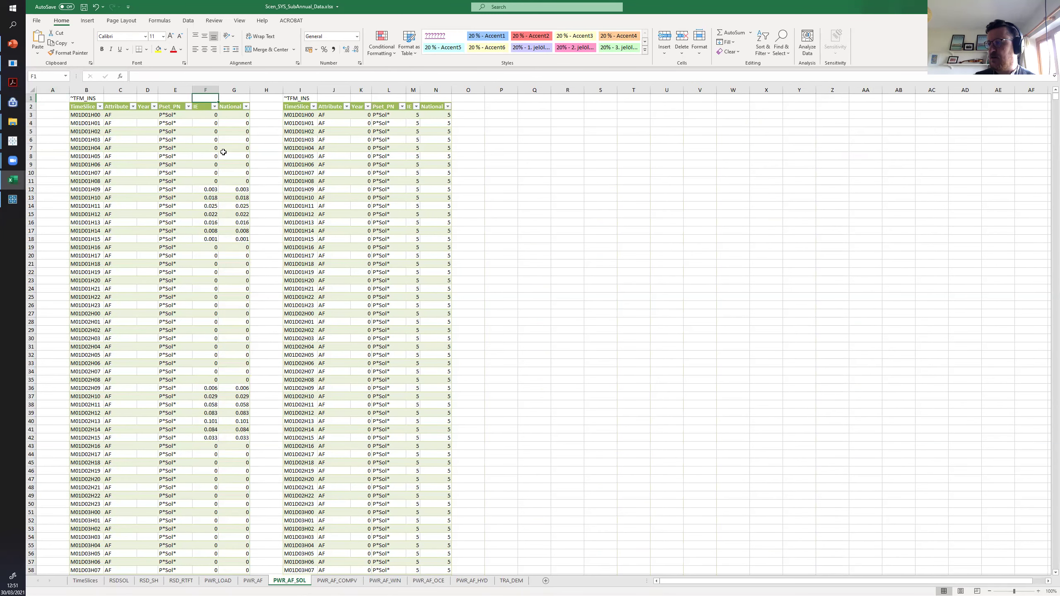
left_click_drag(213, 116, 212, 129)
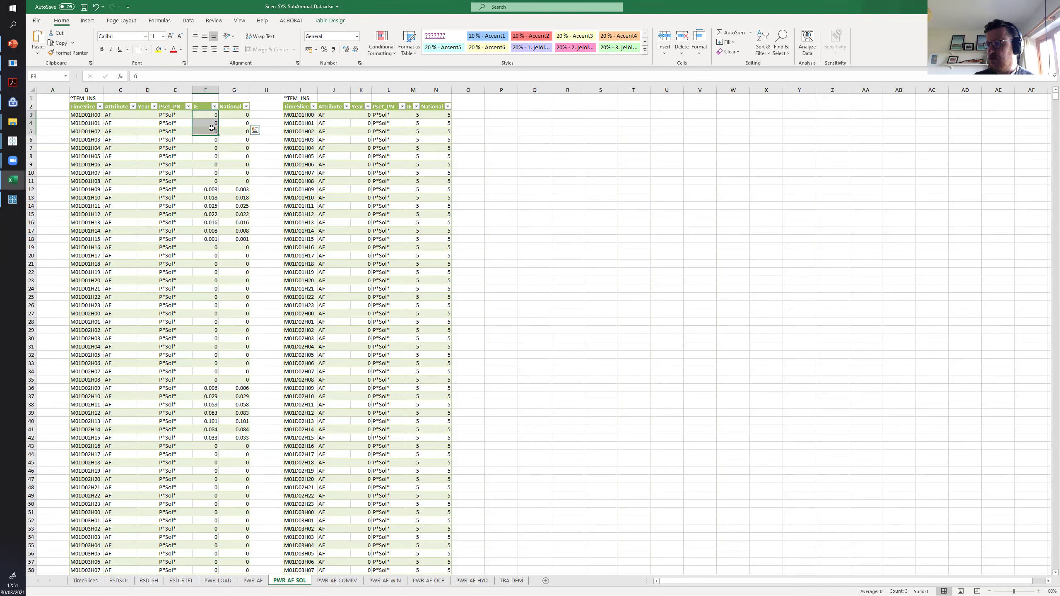
scroll(245, 159, "up", 2, "ctrl")
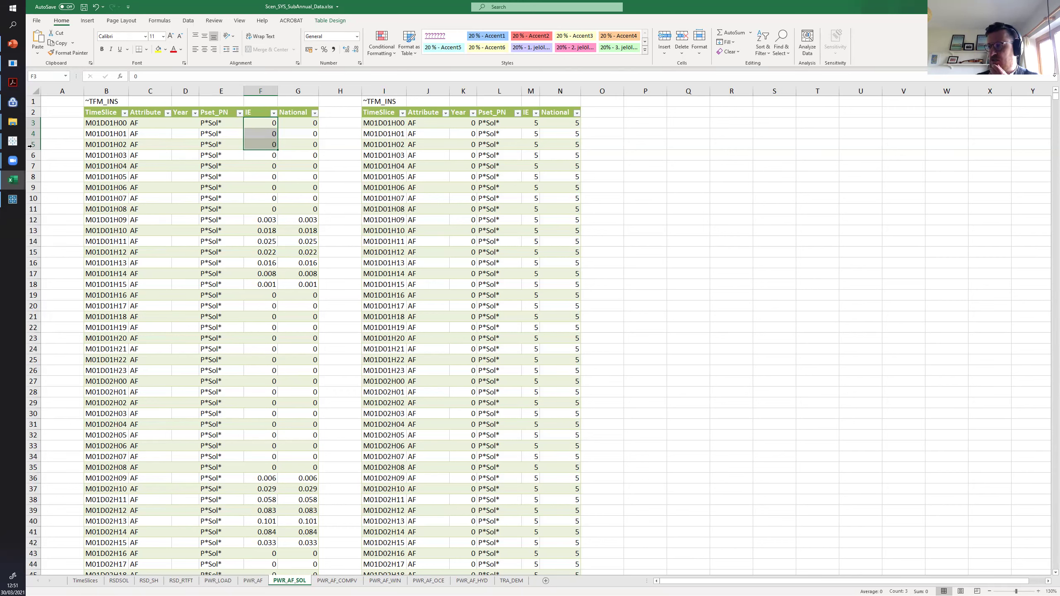
- Switch to the Scen_PWR_UnitCommitment workbook
mouse_move(21, 148)
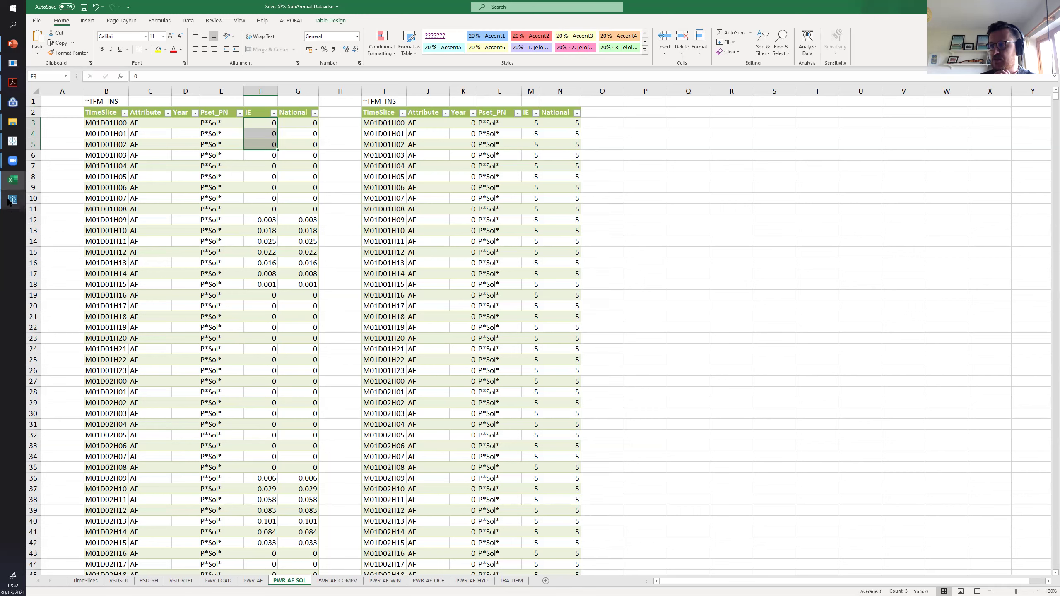
mouse_move(9, 200)
mouse_move(11, 179)
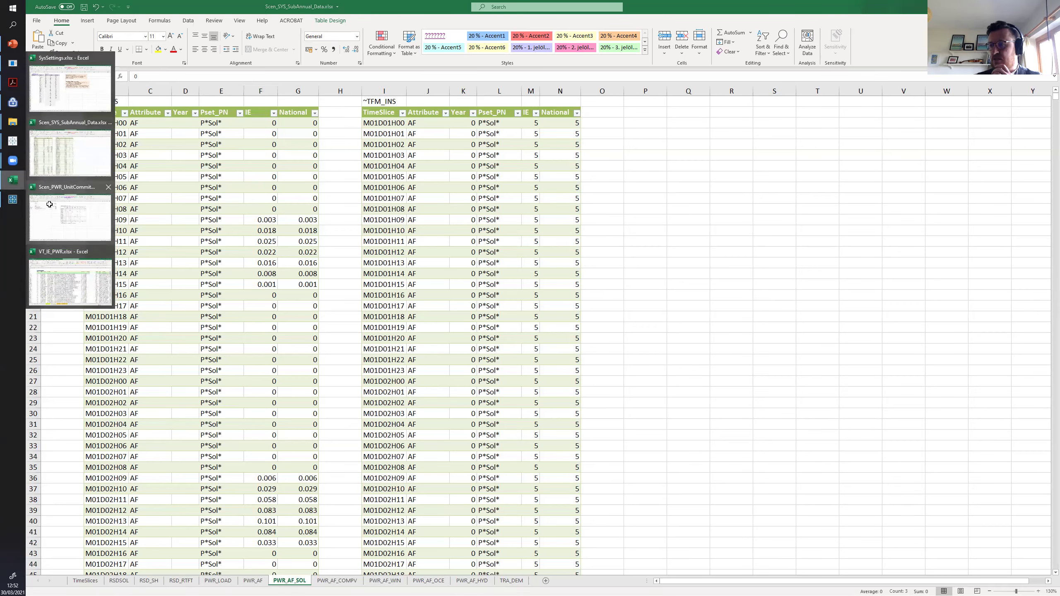
left_click(52, 208)
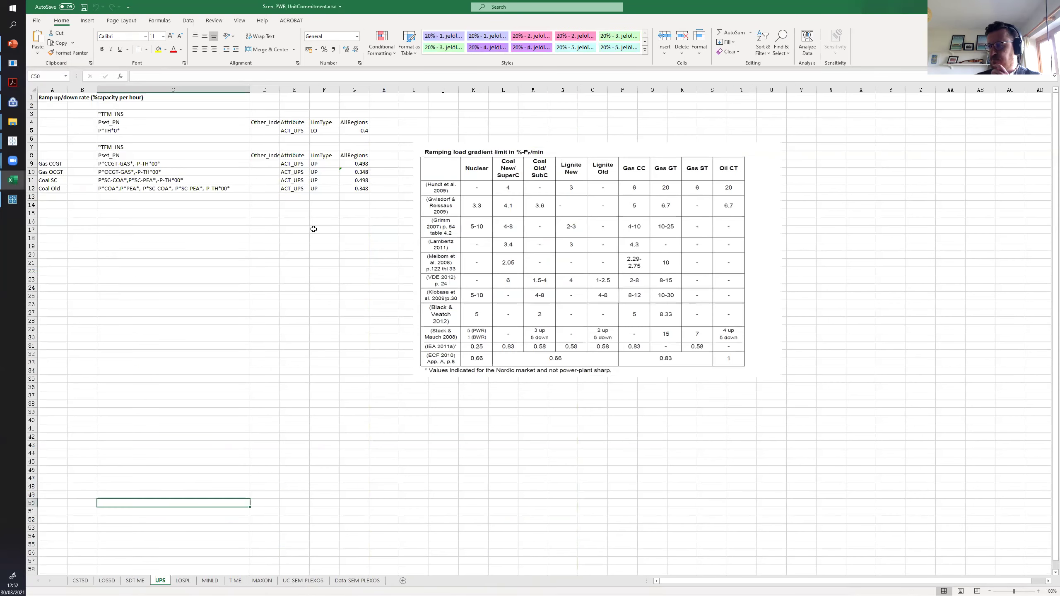
- View the CSTSD sheet of the Scen_PWR_UnitCommitment workbook and inspect the AllRegions values for hot start-up costs
left_click(83, 581)
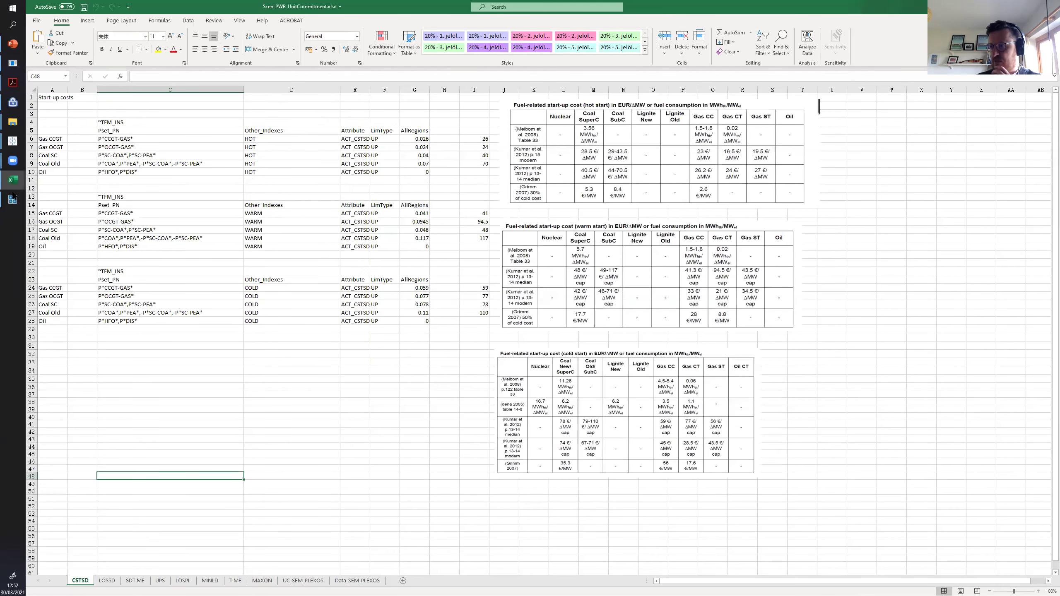
left_click(13, 64)
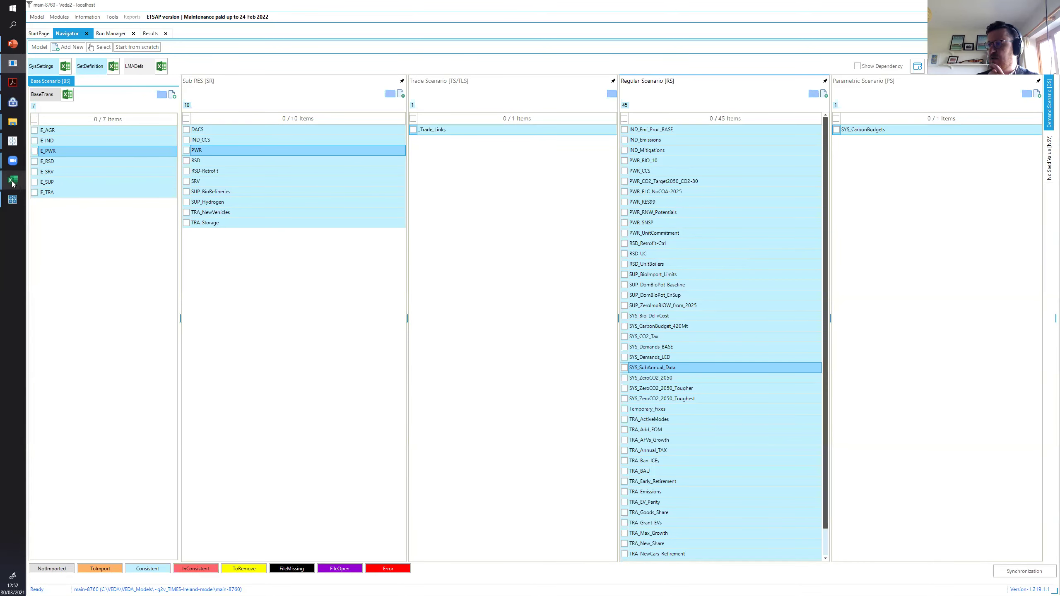
mouse_move(12, 181)
left_click(64, 220)
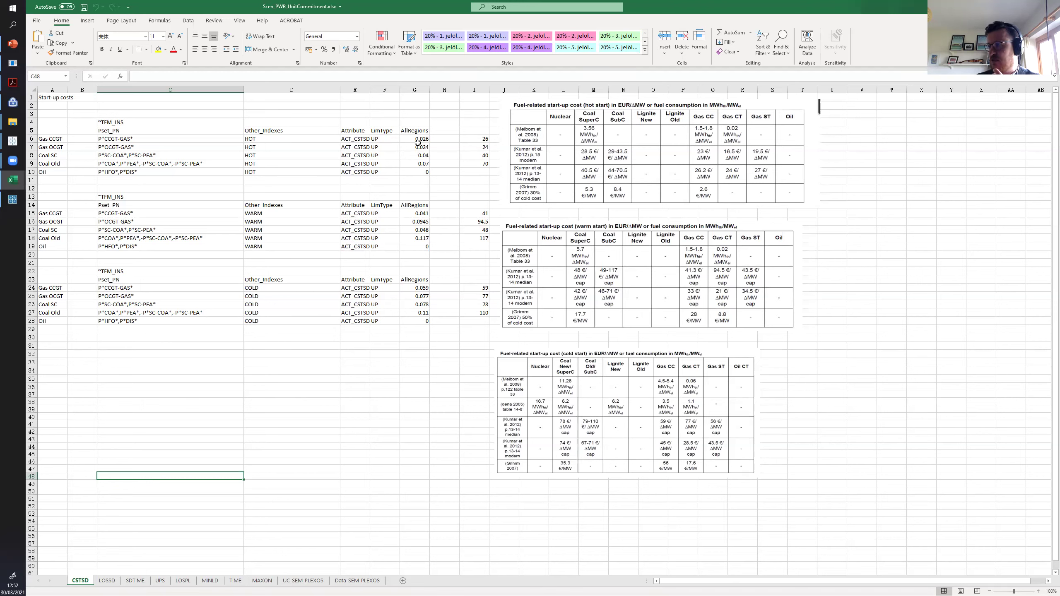
left_click_drag(421, 140, 422, 172)
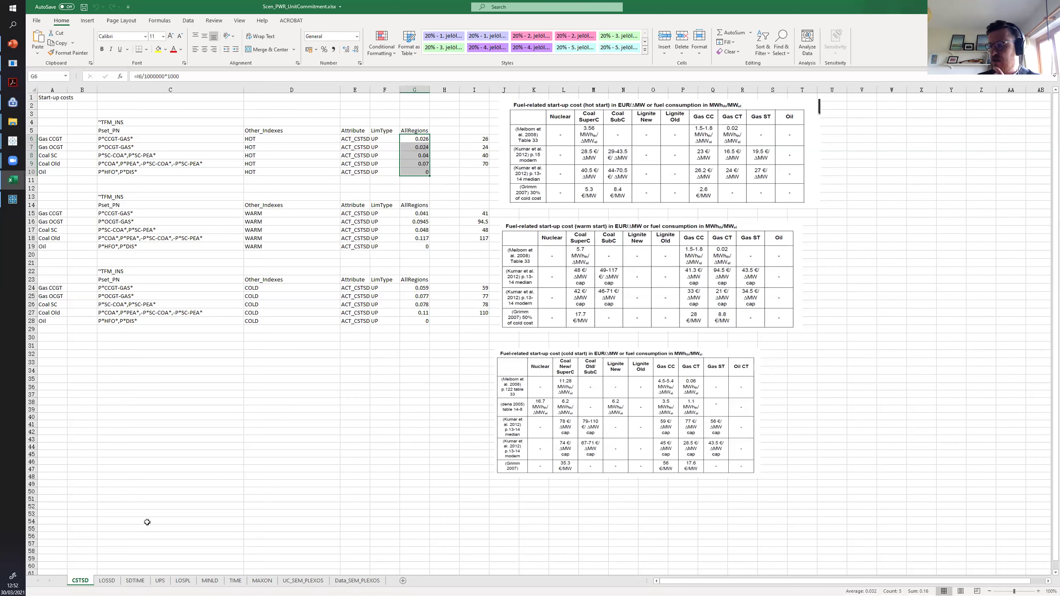
- Show the LOSSD and SDTIME sheets enlarged and inspect the process filters of the UP-limit hot start-up table on SDTIME
left_click(107, 581)
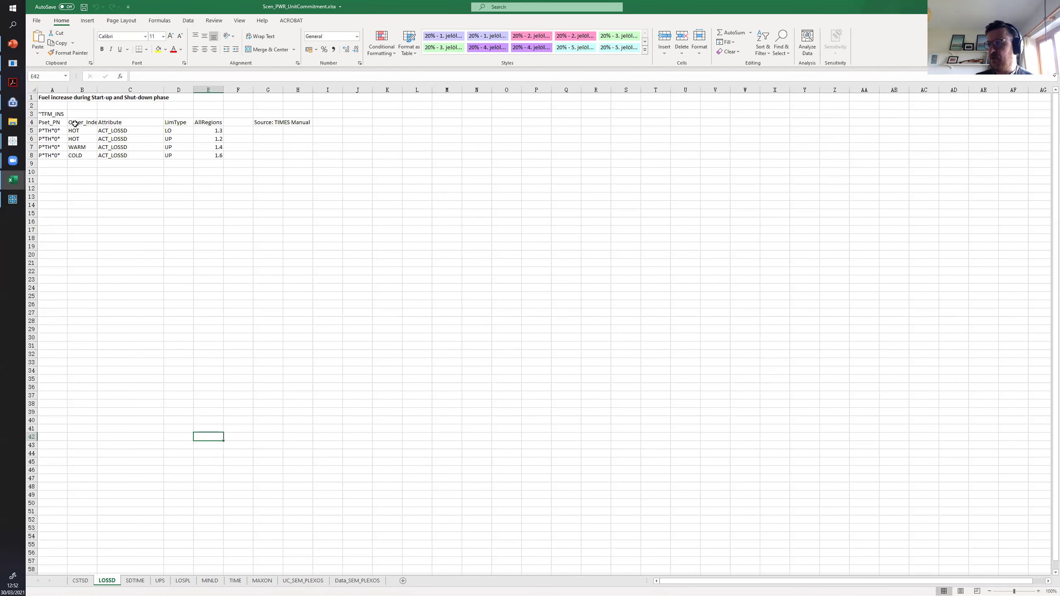
scroll(75, 123, "up", 2)
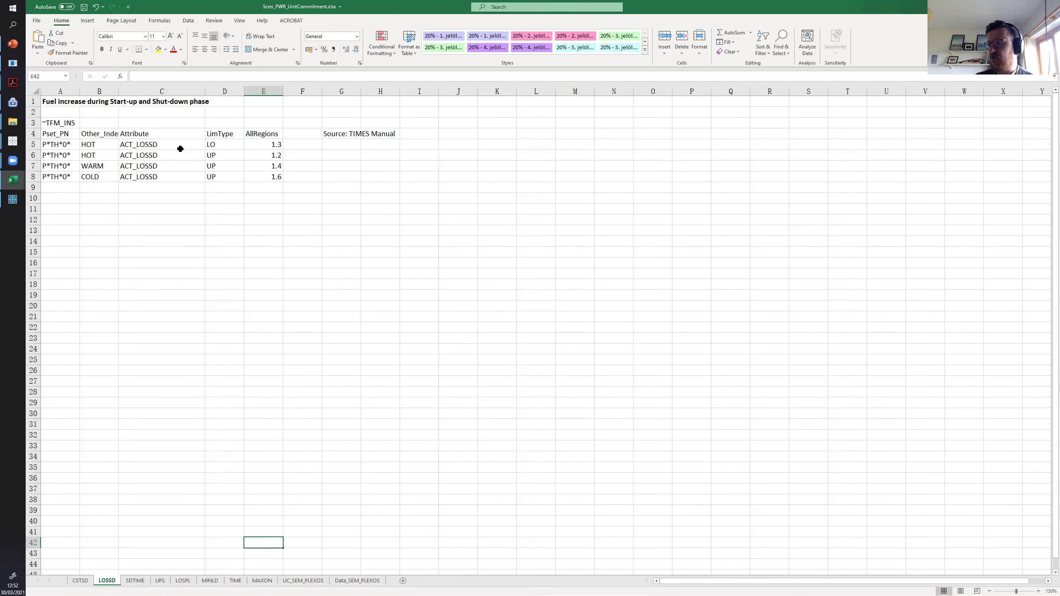
left_click(135, 580)
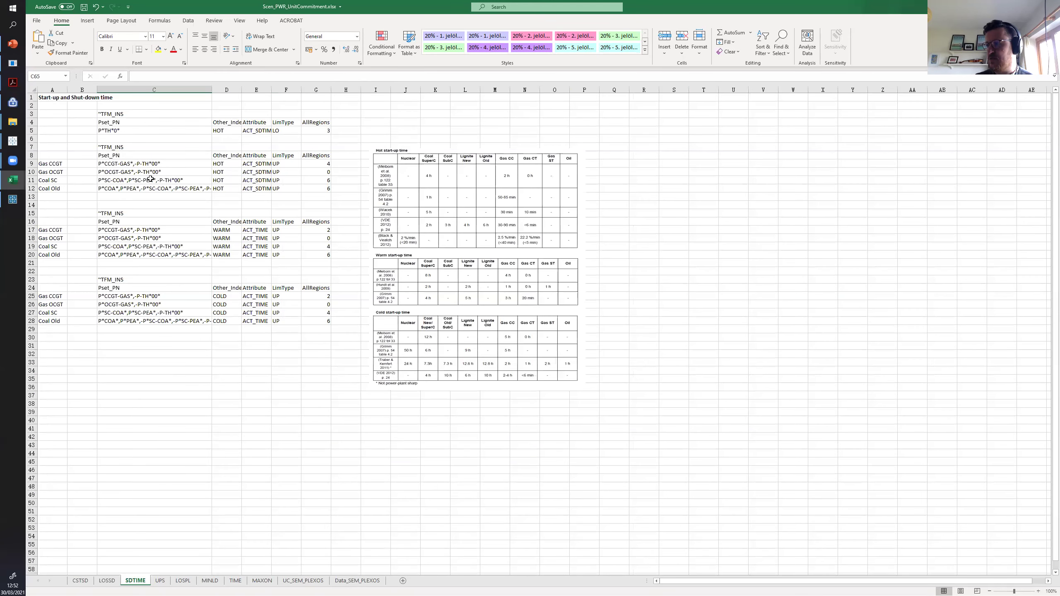
scroll(150, 179, "up", 2, "ctrl")
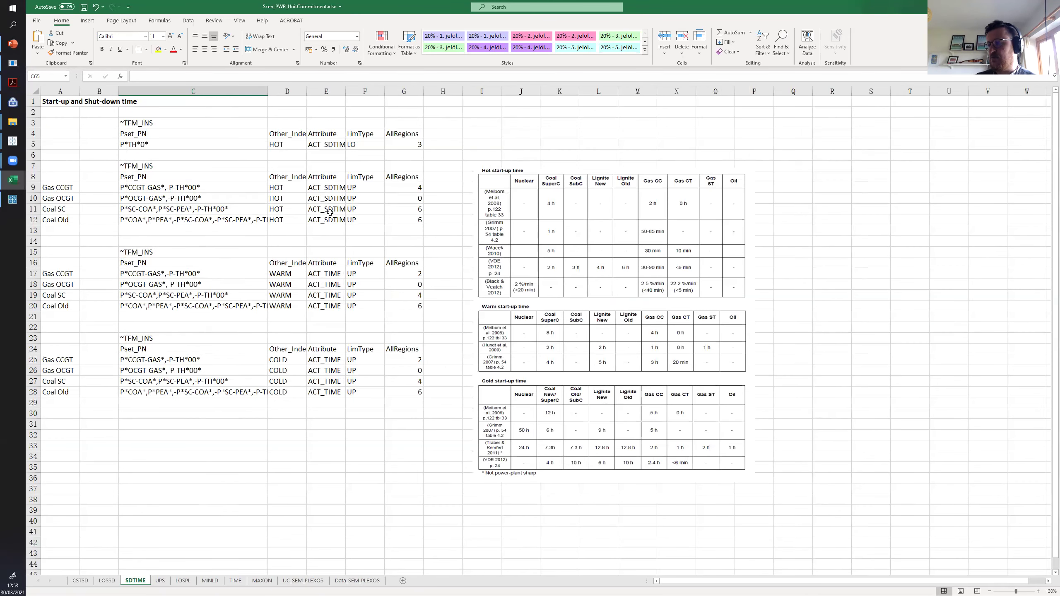
left_click_drag(205, 187, 206, 218)
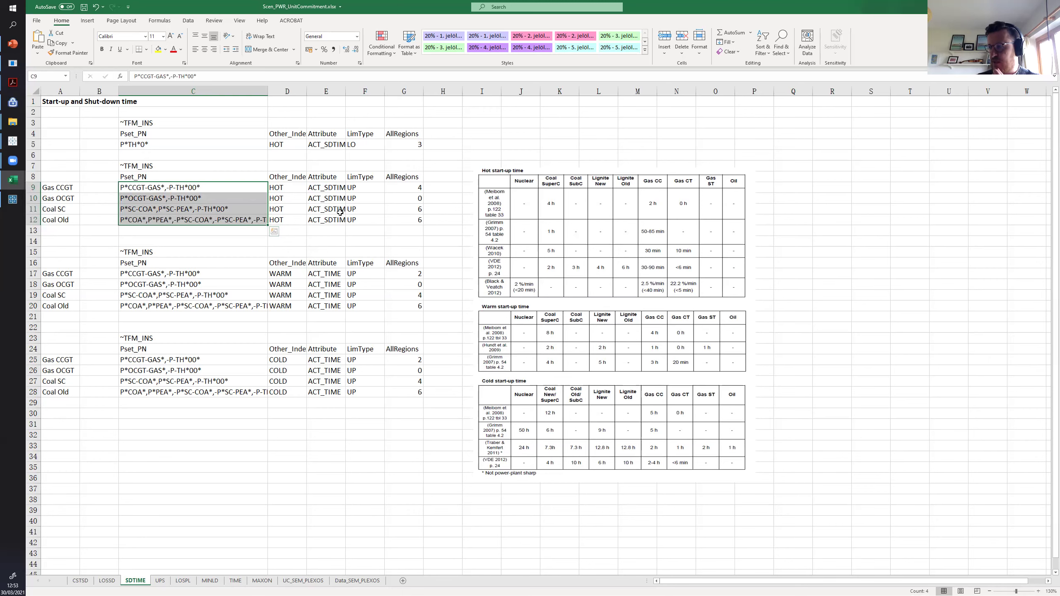
- View the ramp up/down rates on the UPS sheet
left_click(160, 582)
left_click(147, 287)
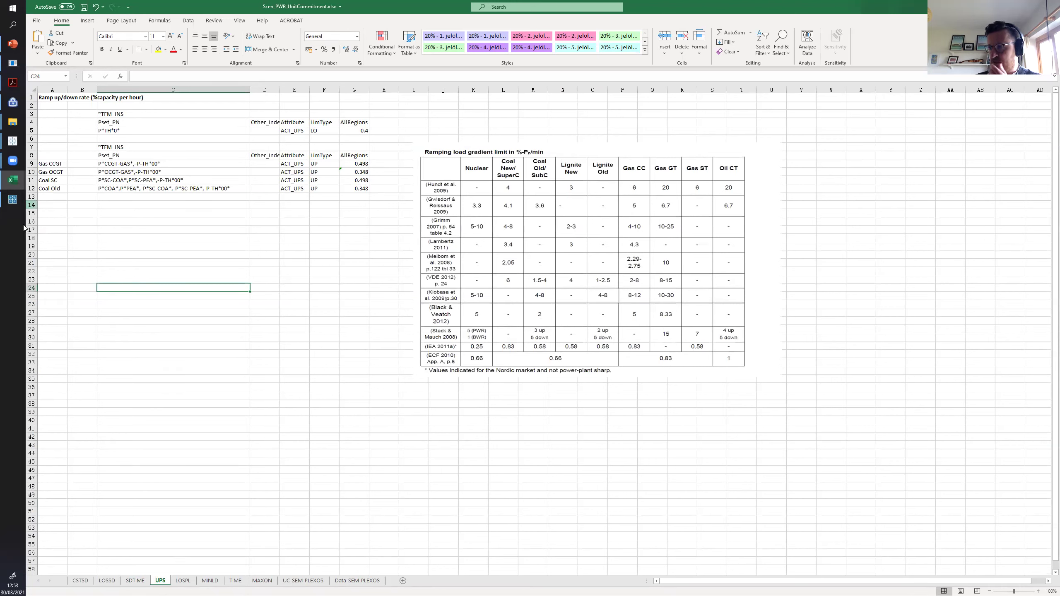
left_click(13, 233)
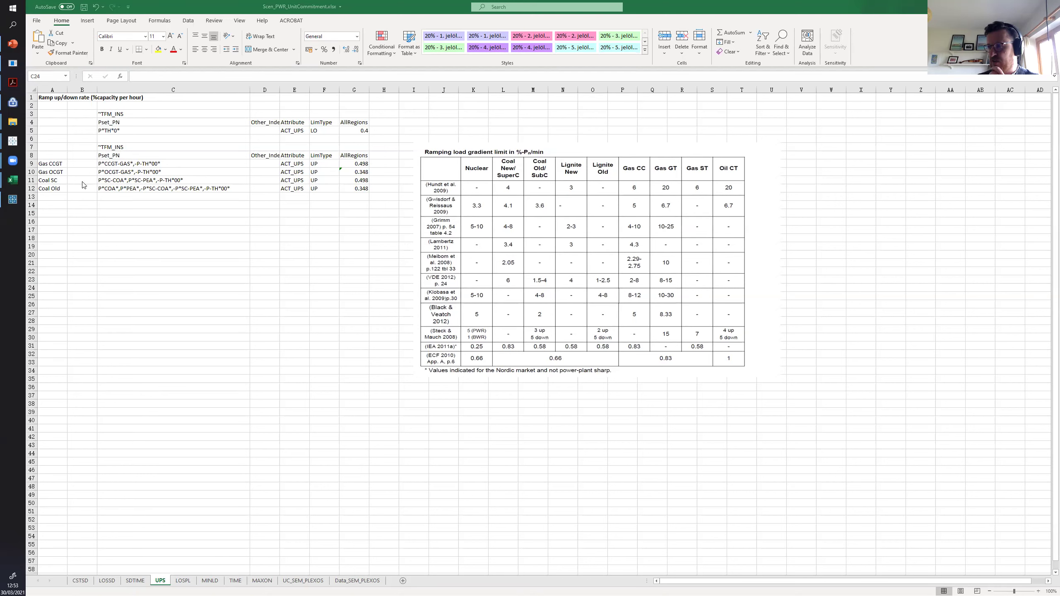
mouse_move(15, 147)
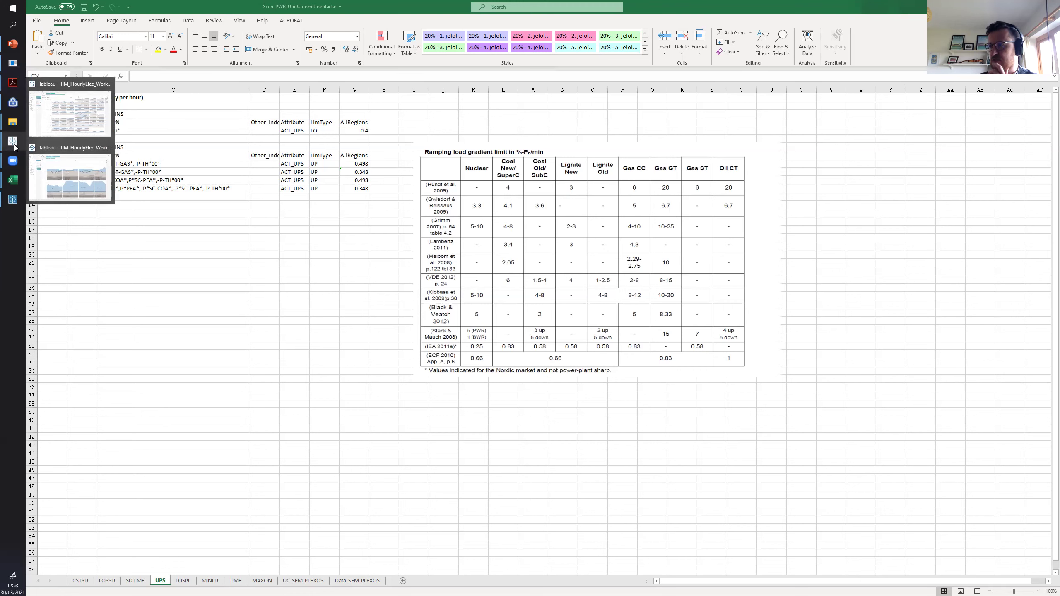
mouse_move(14, 71)
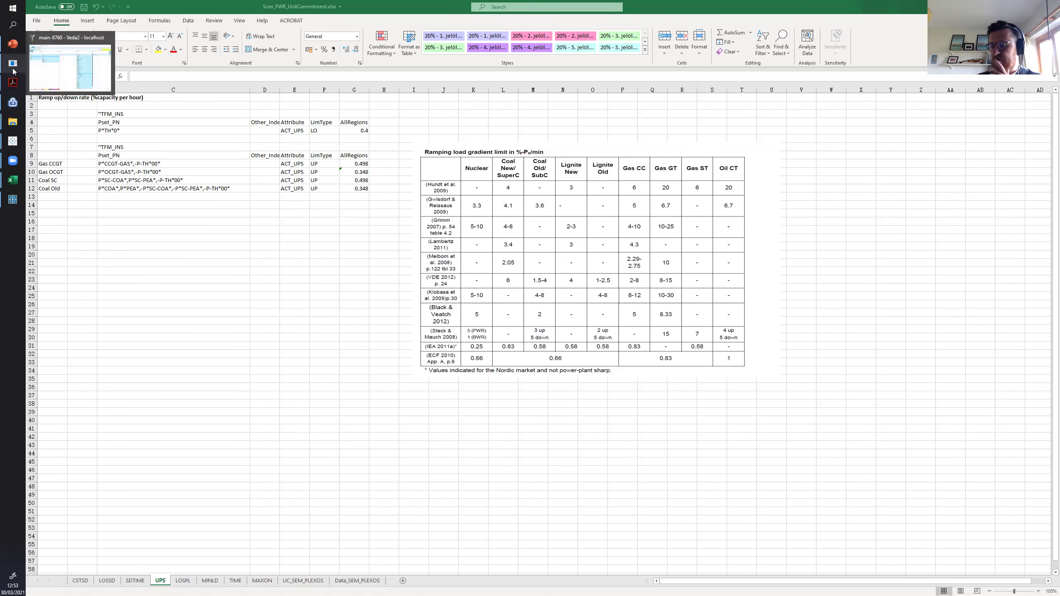
- Switch to the VT_IE_PWR workbook and show its Processes sheet in a maximized window to examine the power plant technology names
mouse_move(15, 180)
left_click(66, 289)
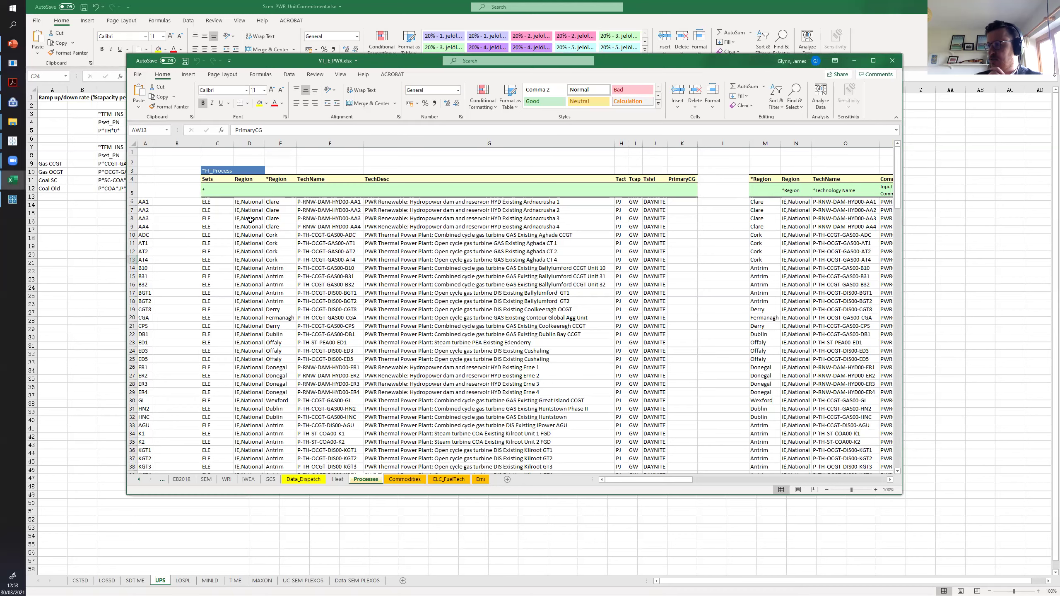
left_click(873, 61)
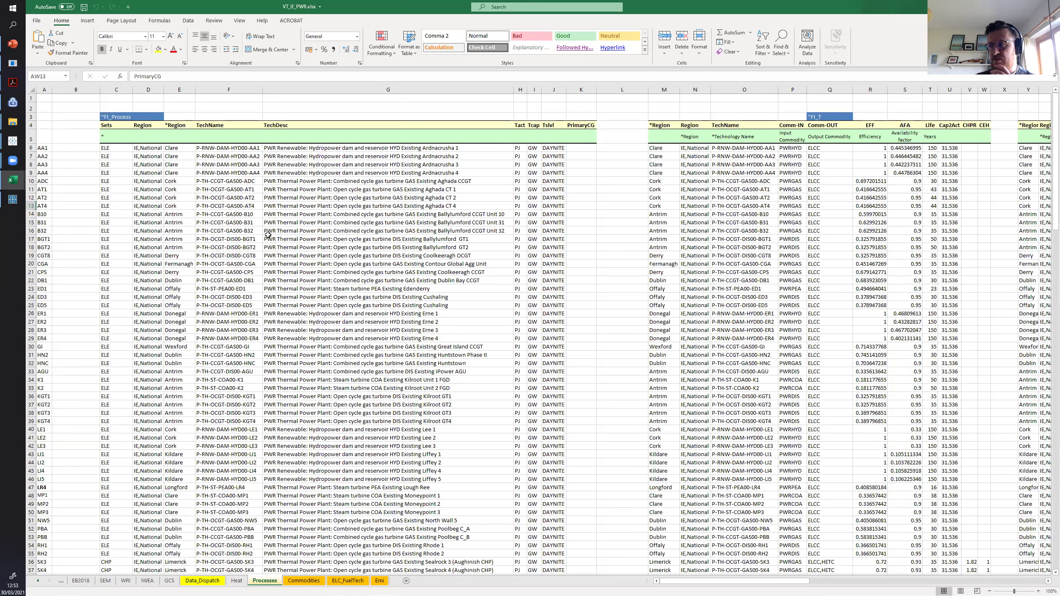
mouse_move(12, 202)
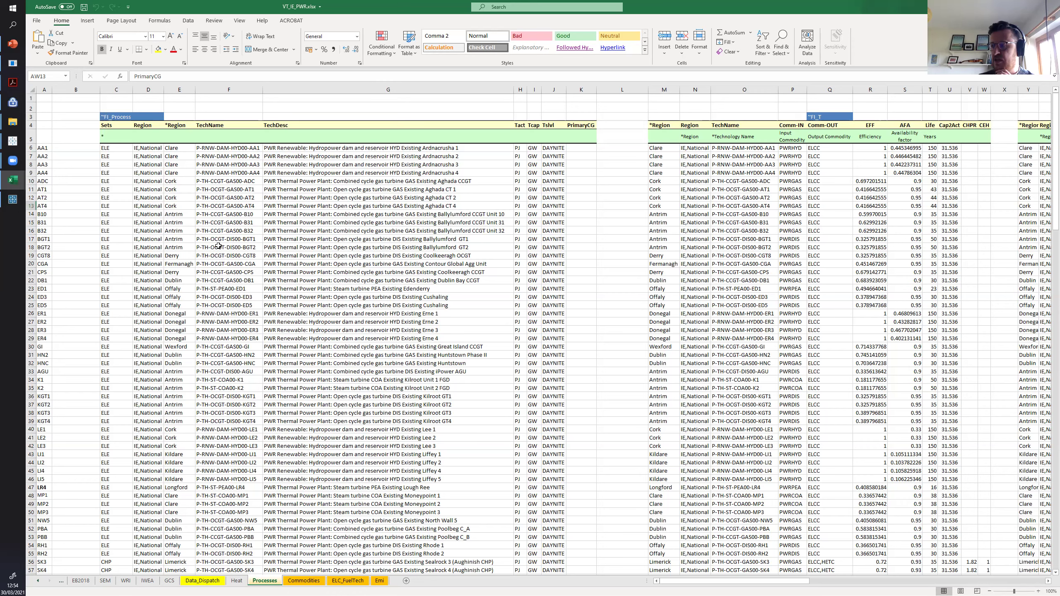
mouse_move(12, 180)
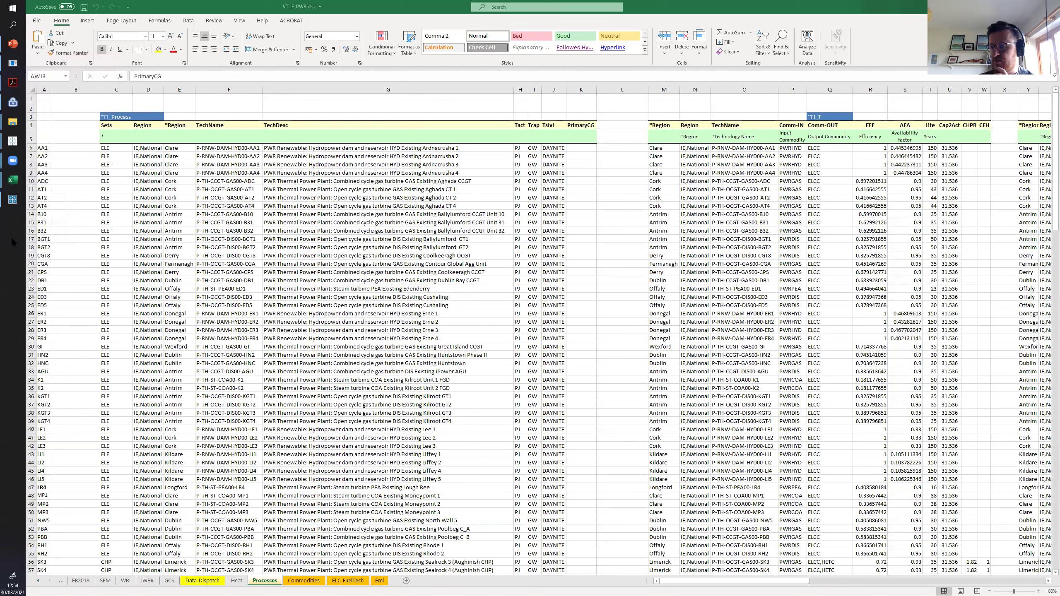
- Switch to the PowerPoint presentation and run the slide show from the Demonstration slide through Compute Requirements to Conclusions
left_click(12, 43)
scroll(169, 360, "down", 1)
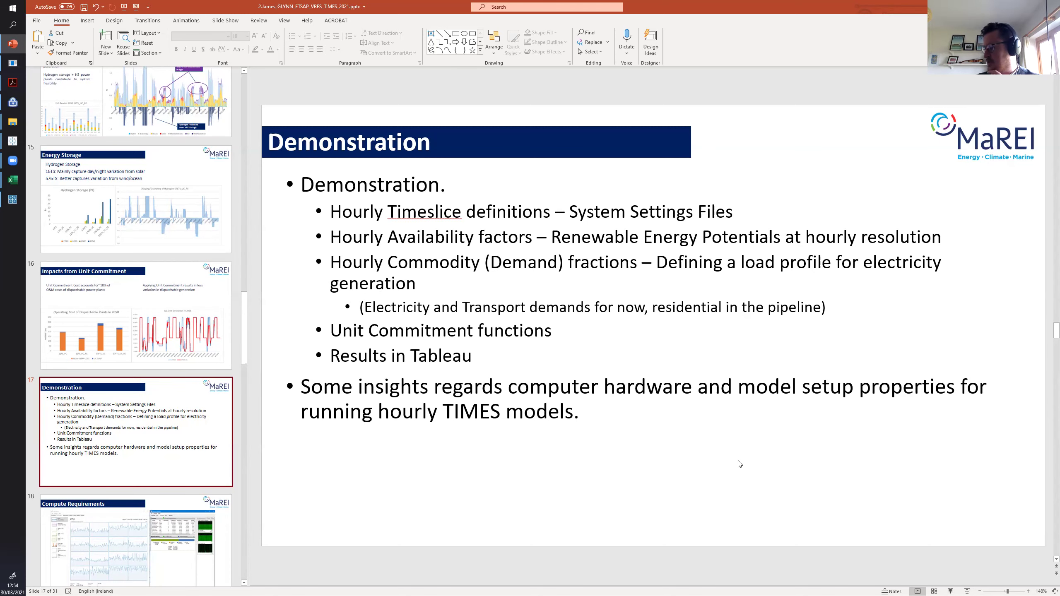
left_click(967, 586)
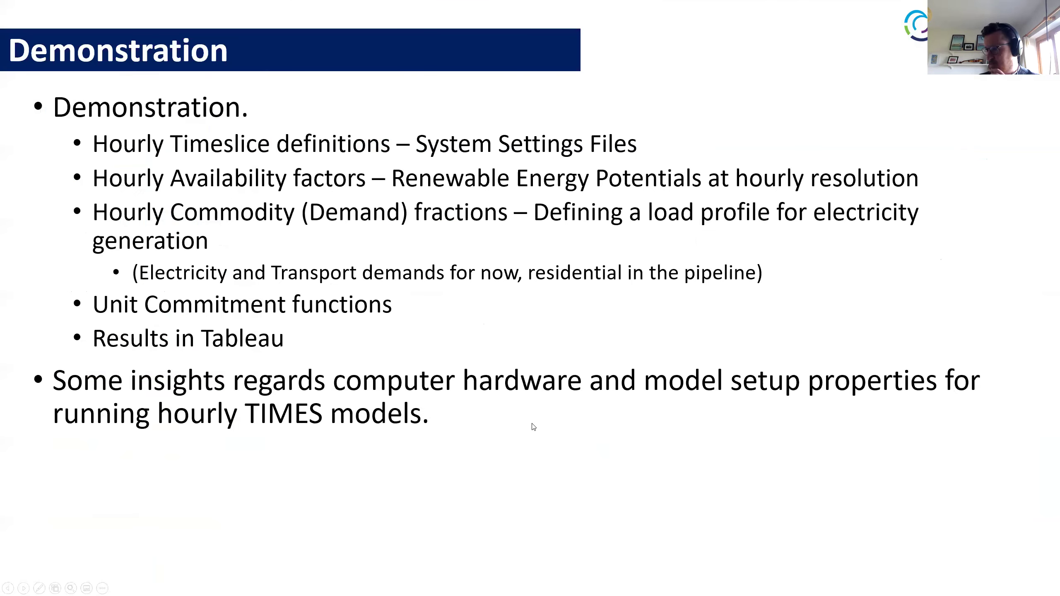
left_click(384, 380)
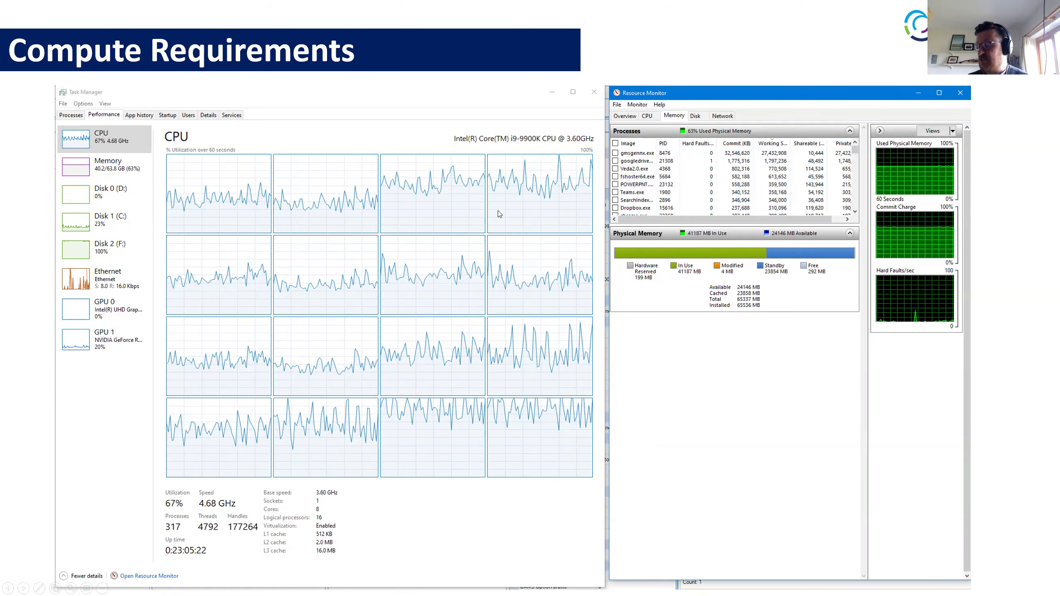
key("Right")
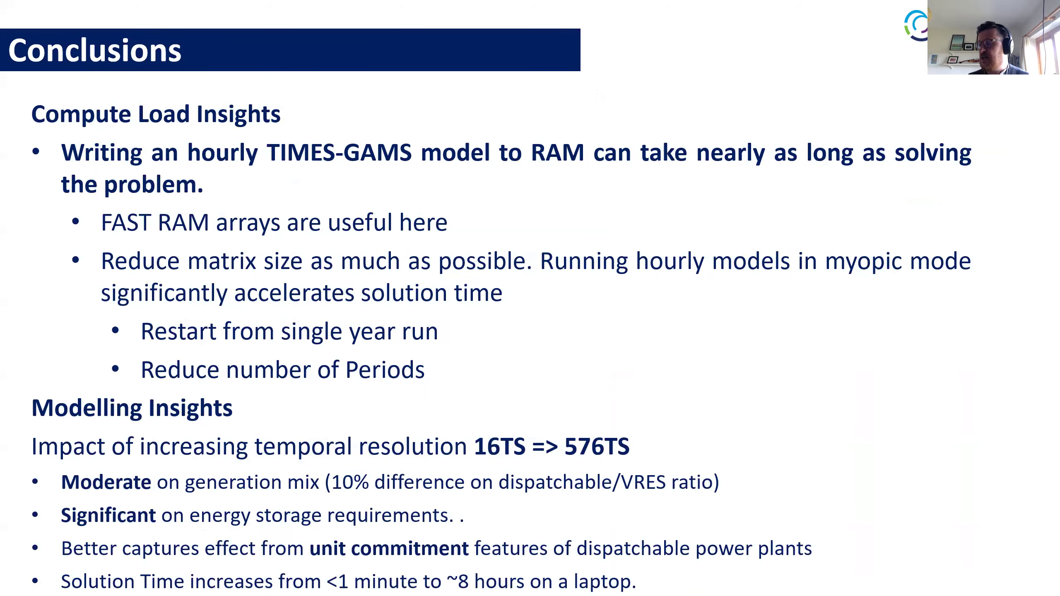